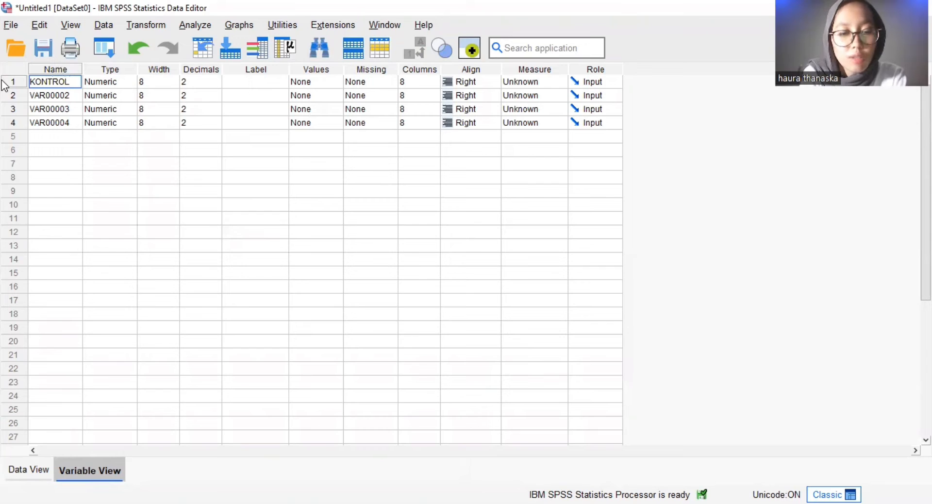
- Rename the first variable as kontrolnegatif
key("BackSpace")
key("BackSpace")
key("BackSpace")
key("BackSpace")
key("BackSpace")
key("BackSpace")
key("BackSpace")
type("ko")
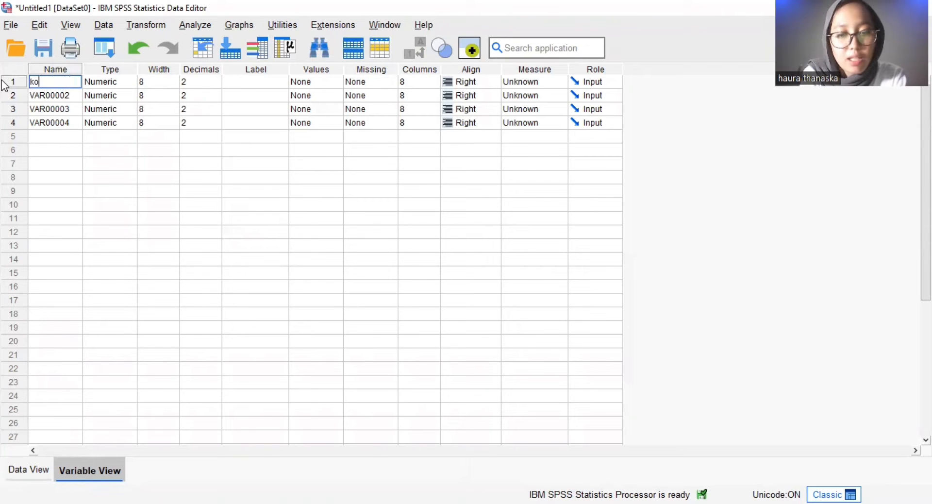
type("ntrolnegatif")
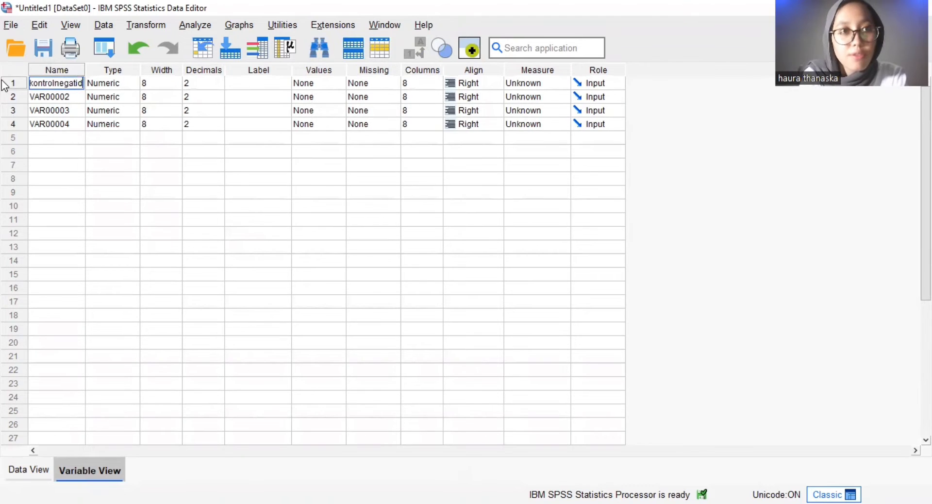
key("BackSpace")
type("f")
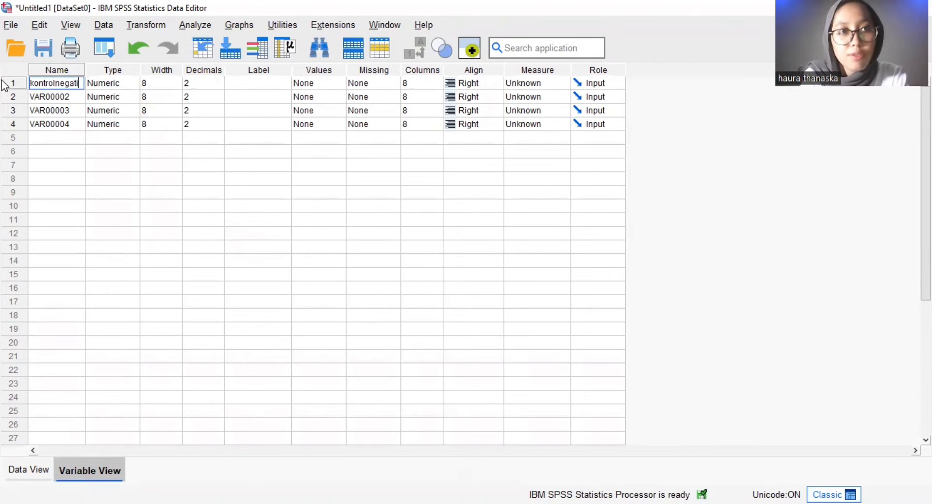
- Rename the second variable, VAR00002, as kontrolpositif
left_click(55, 97)
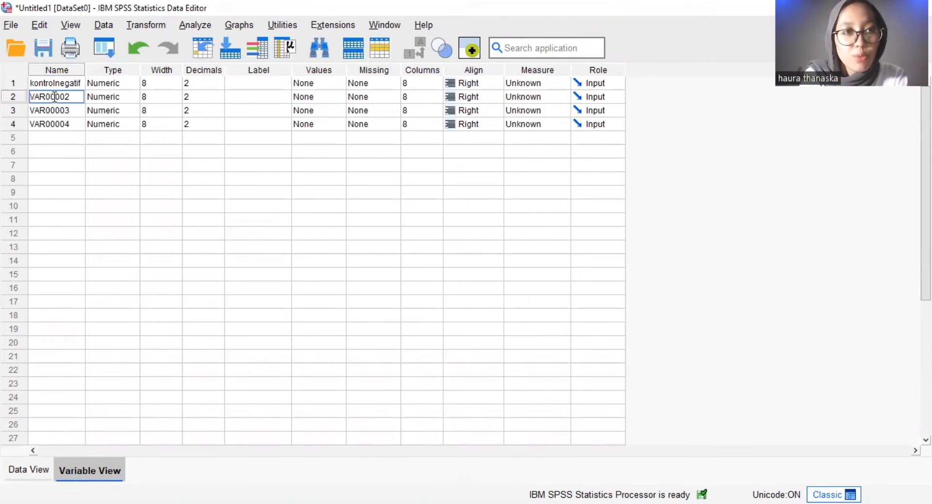
left_click_drag(72, 99, 7, 99)
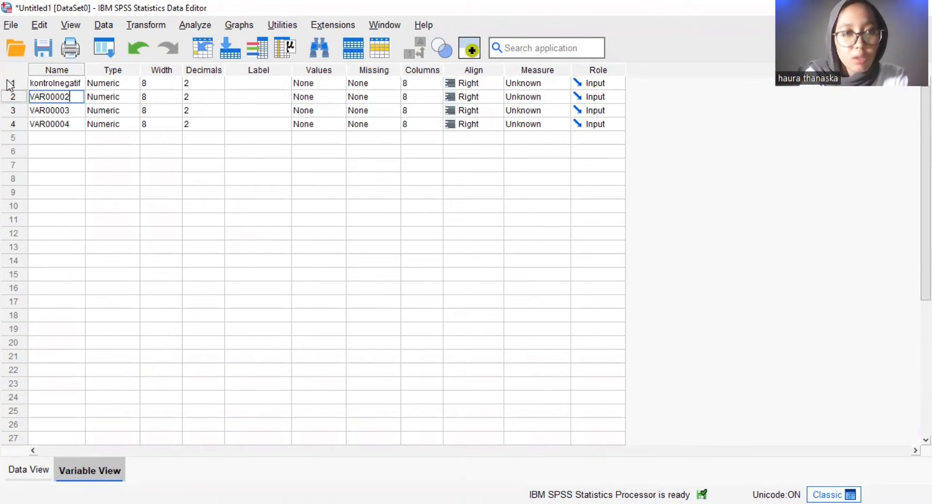
type("kontro")
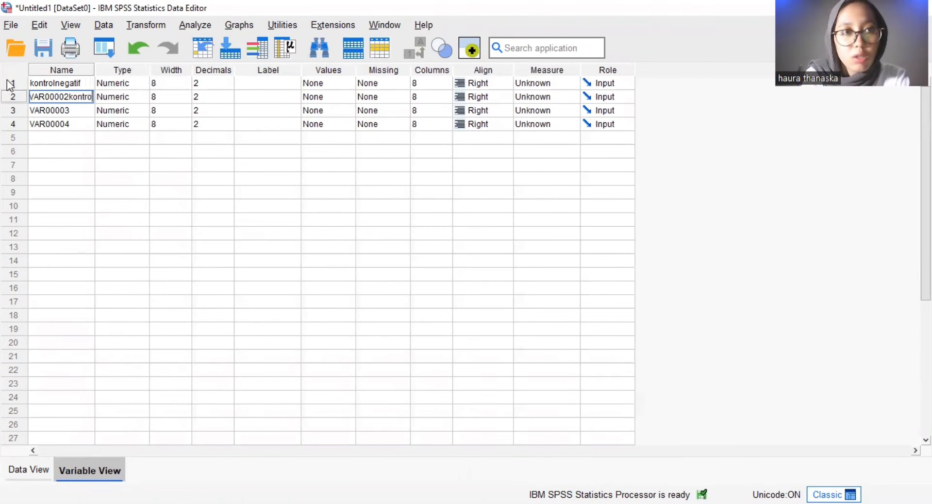
key("BackSpace")
key("BackSpace")
key("BackSpace")
key("BackSpace")
key("BackSpace")
key("BackSpace")
key("BackSpace")
key("BackSpace")
key("BackSpace")
key("BackSpace")
key("BackSpace")
key("BackSpace")
key("BackSpace")
key("BackSpace")
type("kontorl")
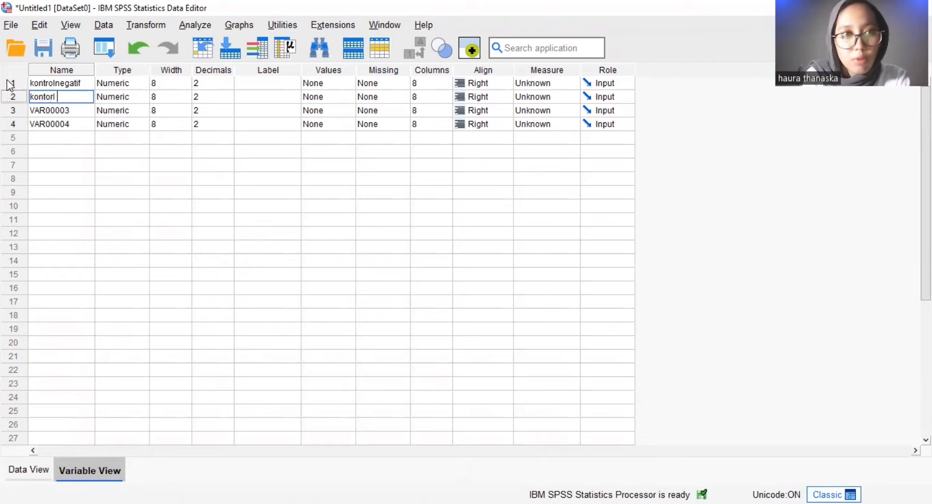
key("BackSpace")
key("BackSpace")
key("BackSpace")
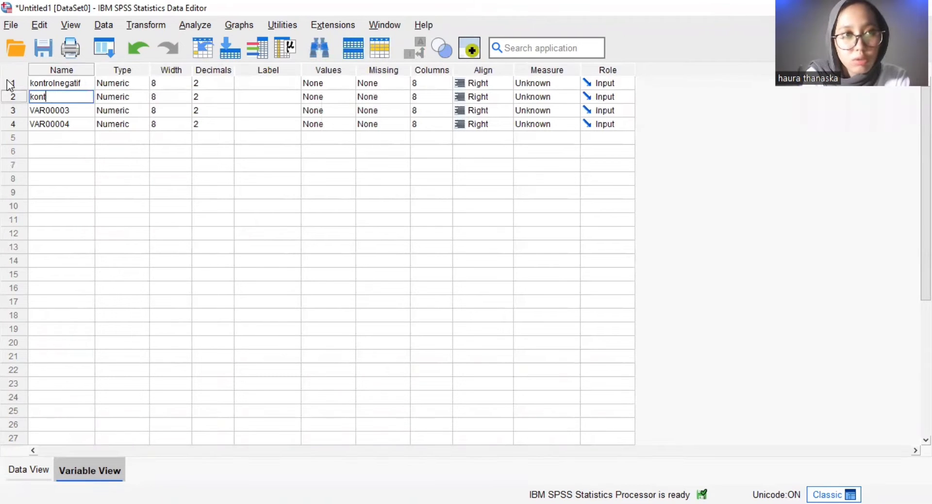
type("rol")
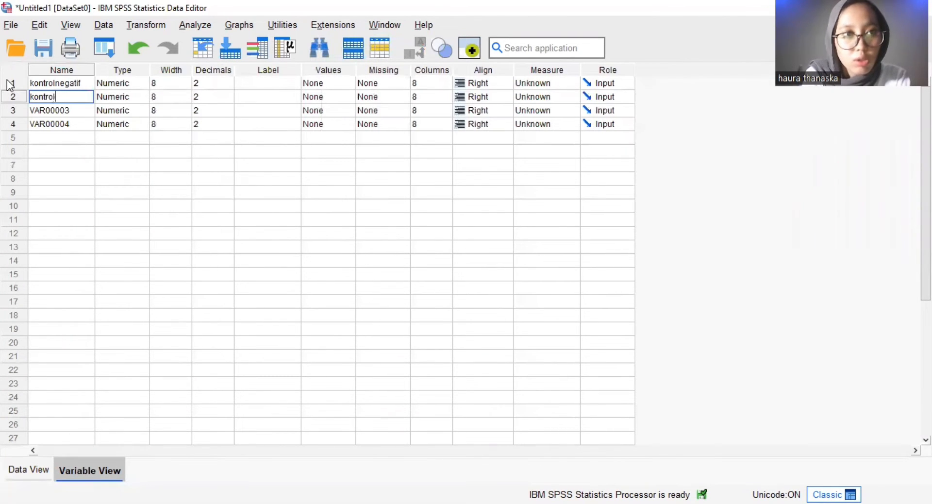
type("positif")
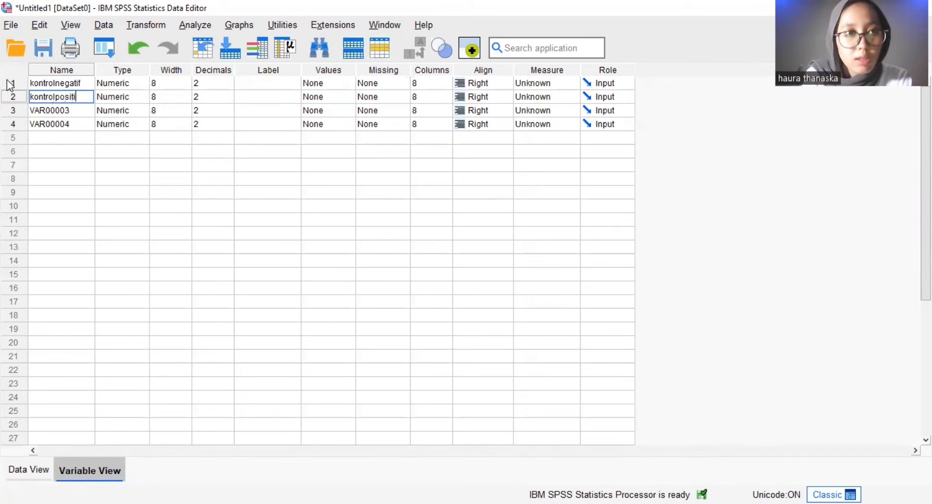
- Rename the third variable, VAR00003, as E1
left_click(47, 108)
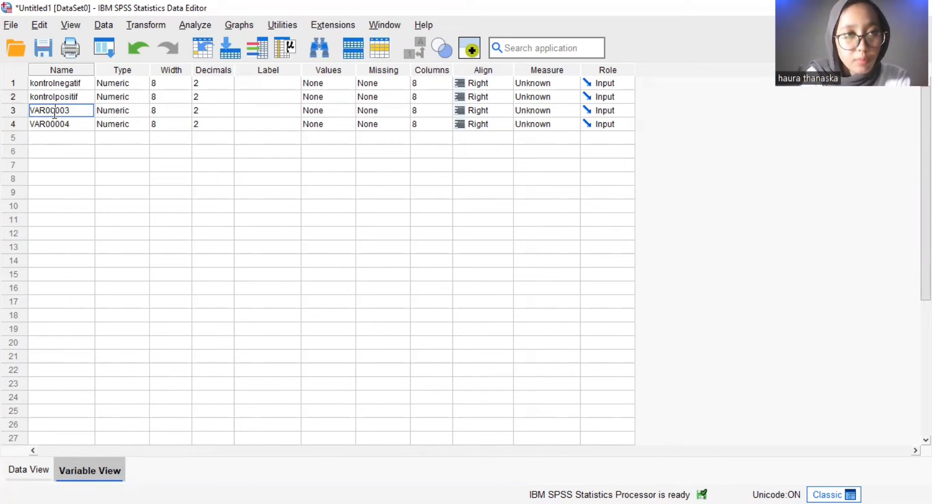
left_click_drag(81, 110, 7, 113)
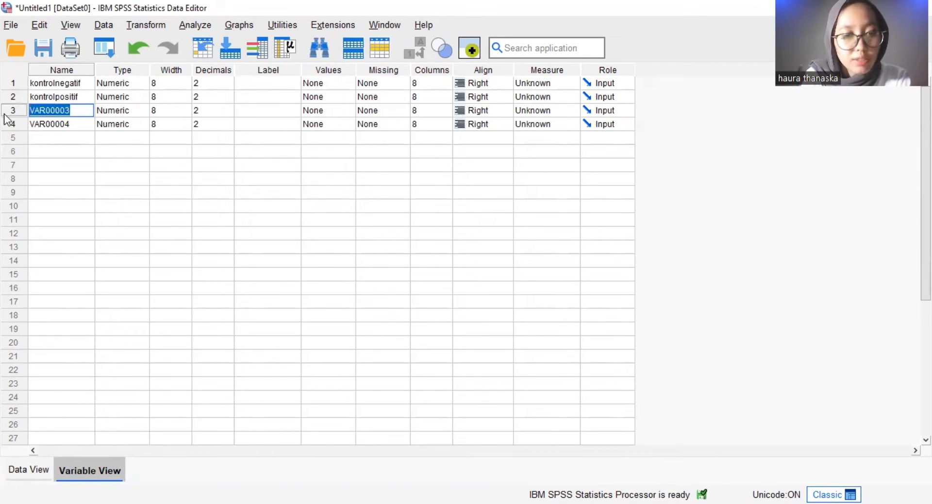
type("E1")
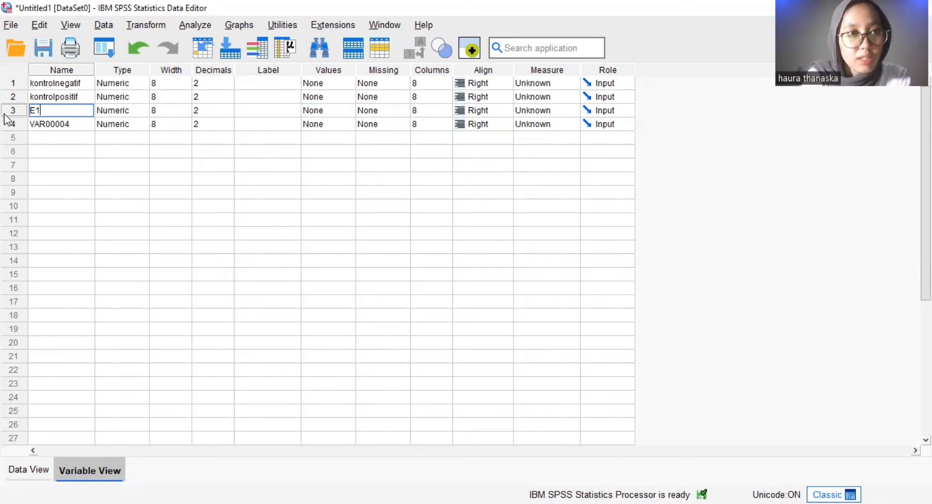
- Rename the fourth variable, VAR00004, as E2
left_click(57, 123)
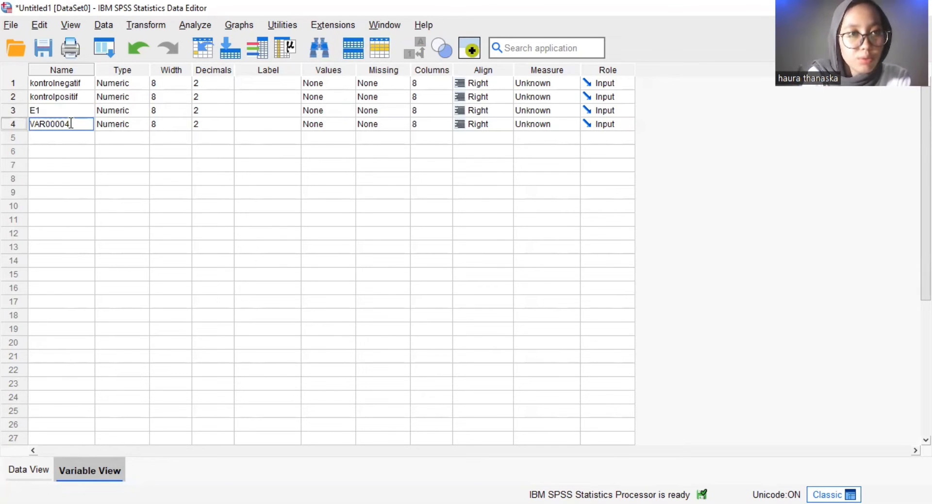
left_click_drag(73, 125, 1, 137)
type("E")
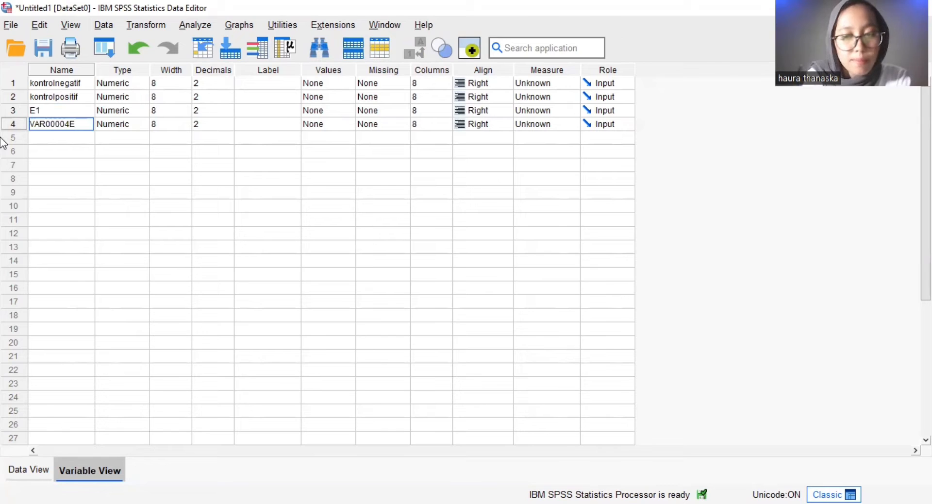
key("BackSpace")
key("BackSpace")
key("BackSpace")
key("BackSpace")
key("BackSpace")
key("BackSpace")
key("BackSpace")
key("BackSpace")
key("BackSpace")
type("E2")
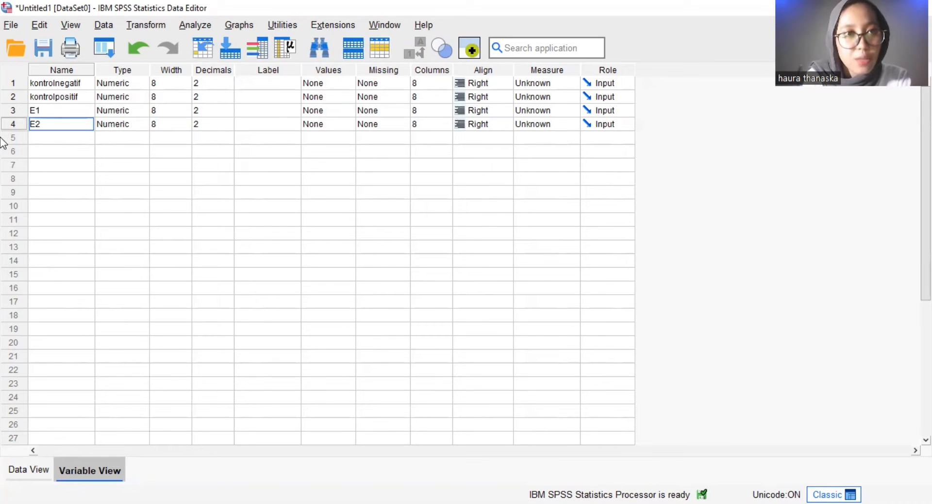
left_click(201, 83)
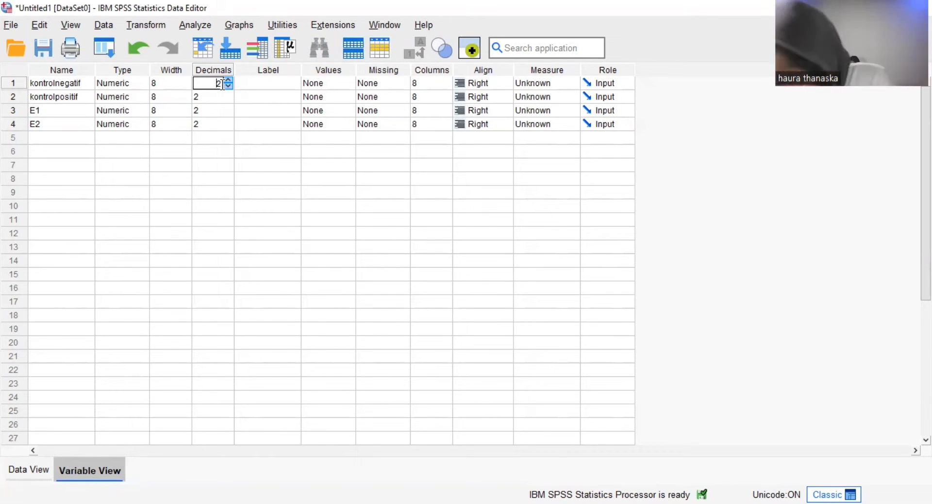
left_click(255, 178)
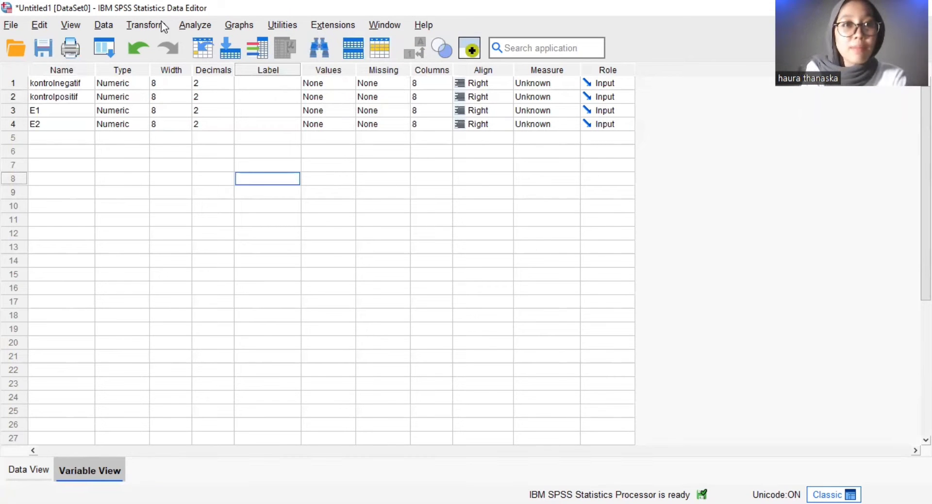
- Start the Explore analysis and add kontrolnegatif, kontrolpositif, E1 and E2 as dependent variables
left_click(187, 26)
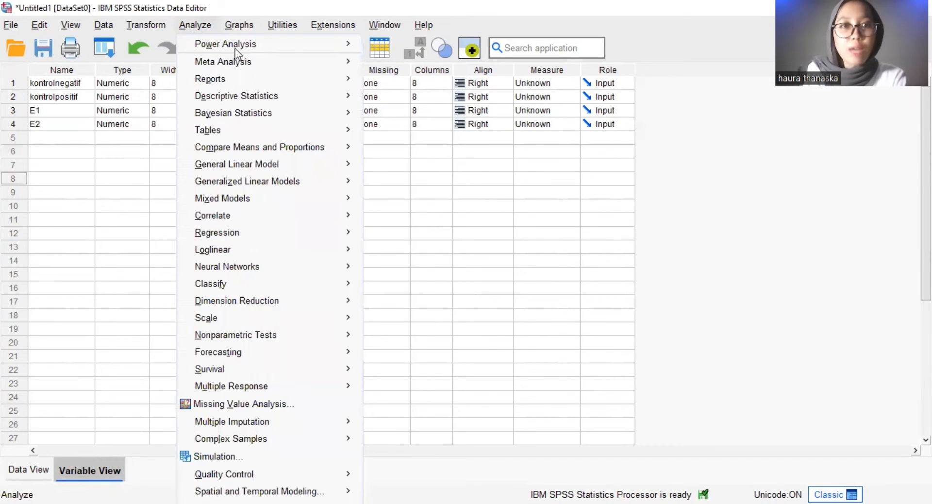
mouse_move(319, 93)
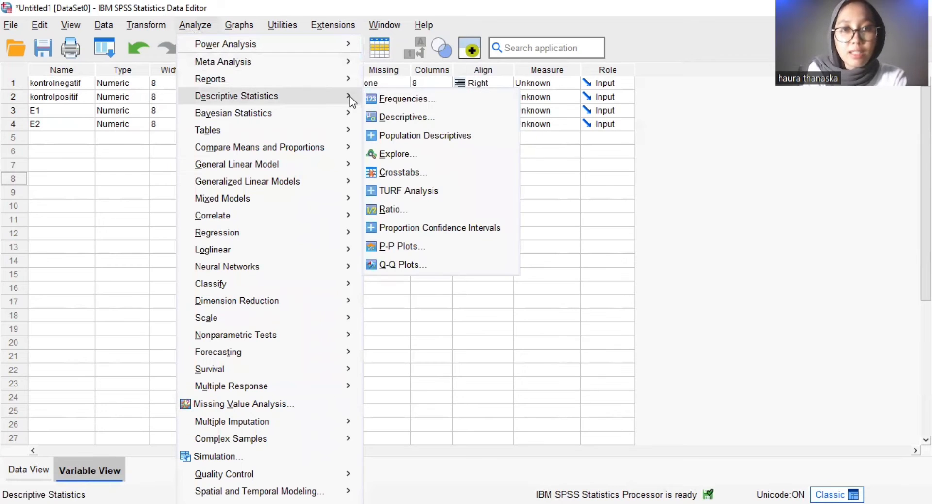
left_click(429, 153)
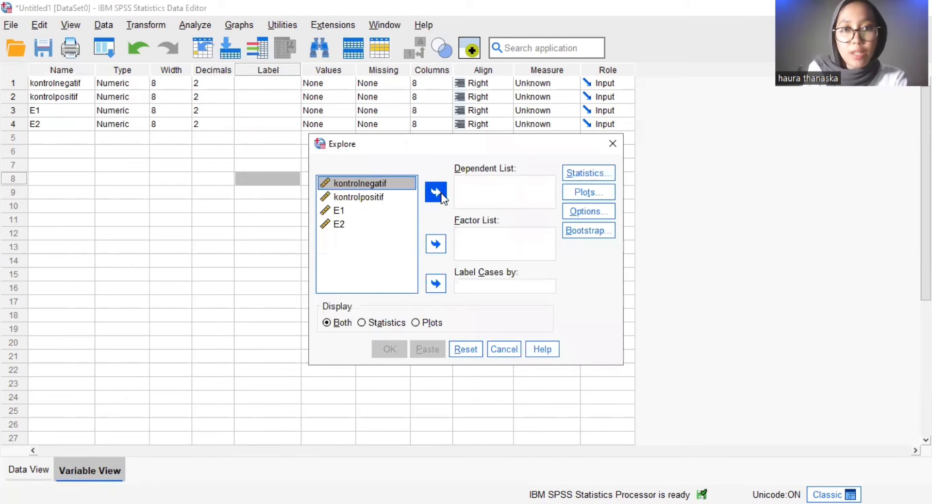
left_click(436, 192)
left_click(398, 184)
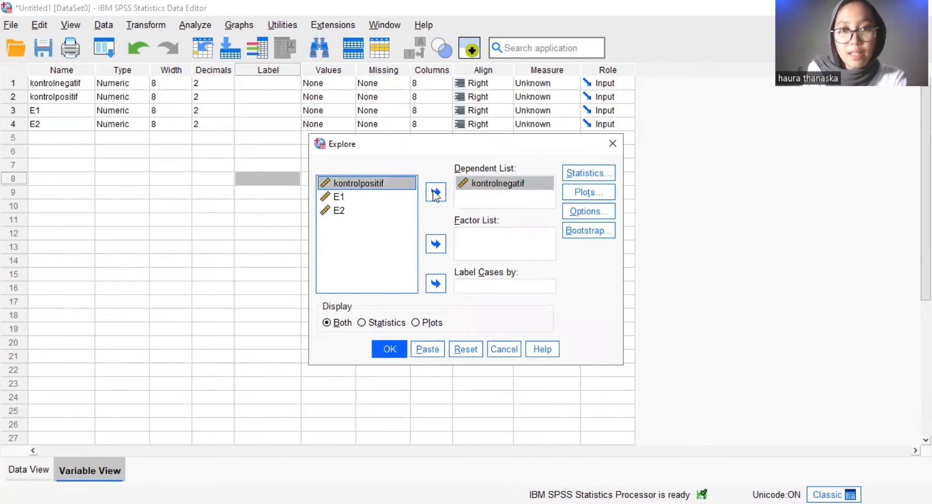
left_click(436, 193)
left_click(404, 184)
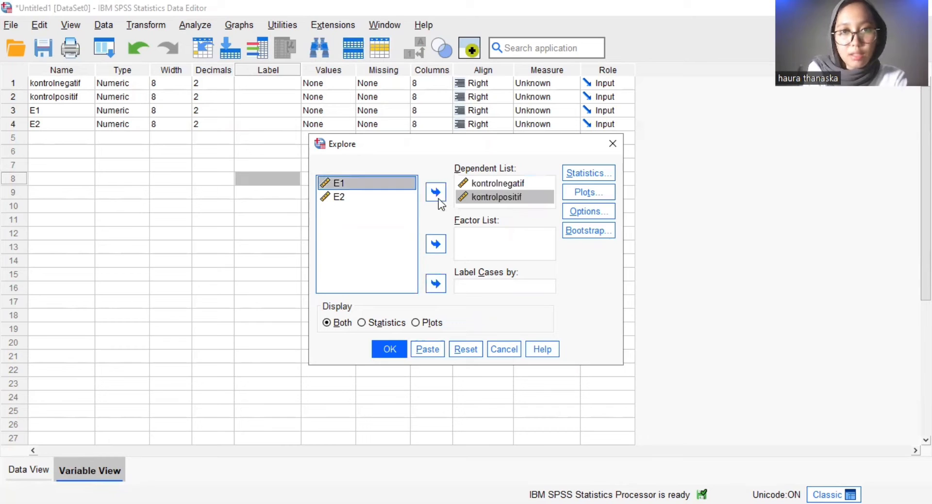
left_click(436, 192)
left_click(407, 185)
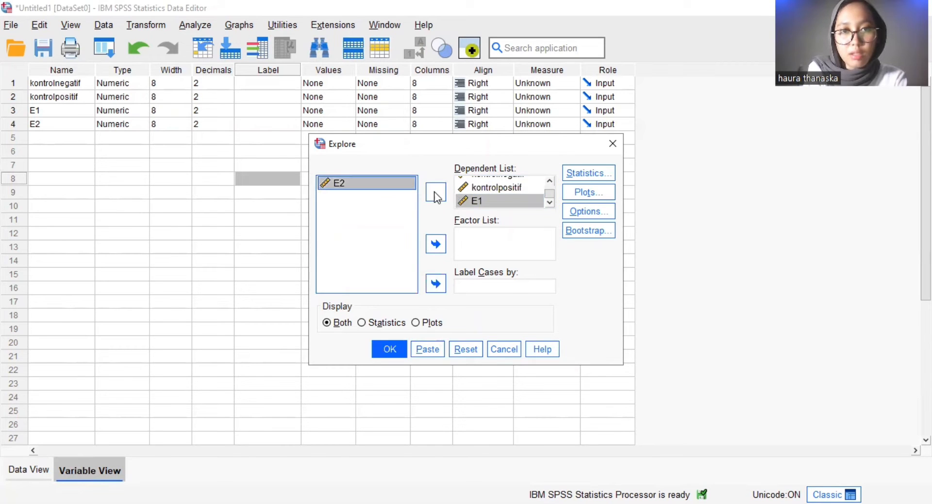
left_click(437, 194)
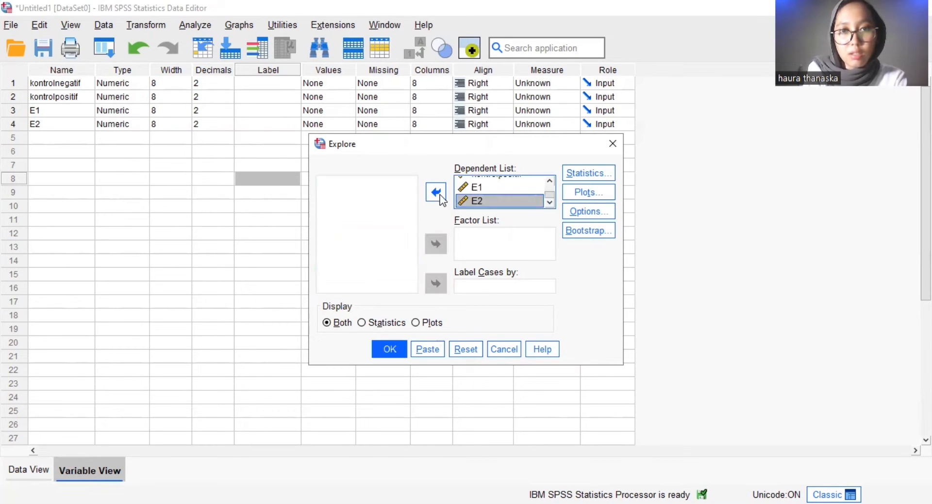
- Enable normality plots with tests in the Explore plot settings and run the analysis
left_click(587, 212)
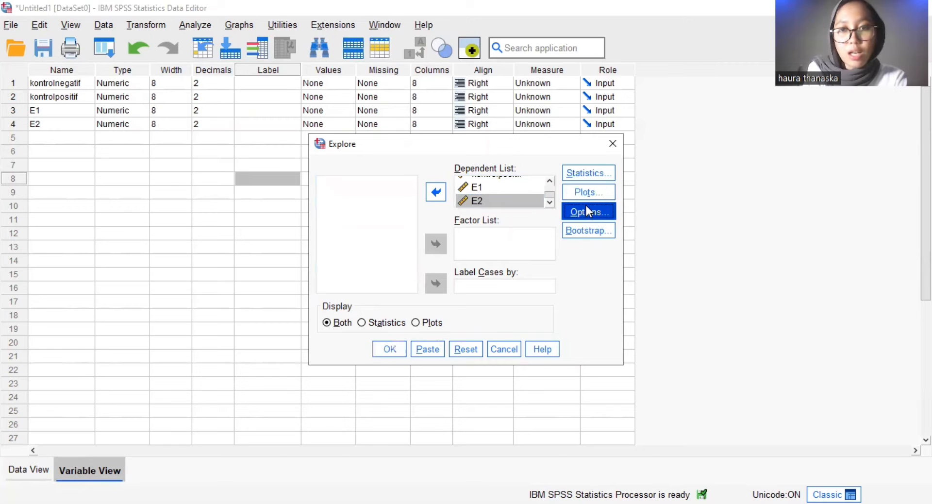
left_click(532, 196)
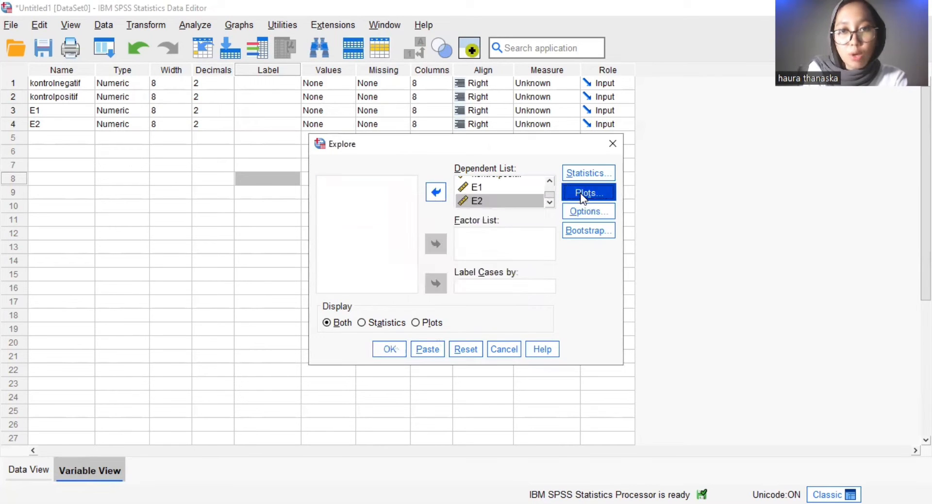
left_click(583, 194)
left_click(392, 239)
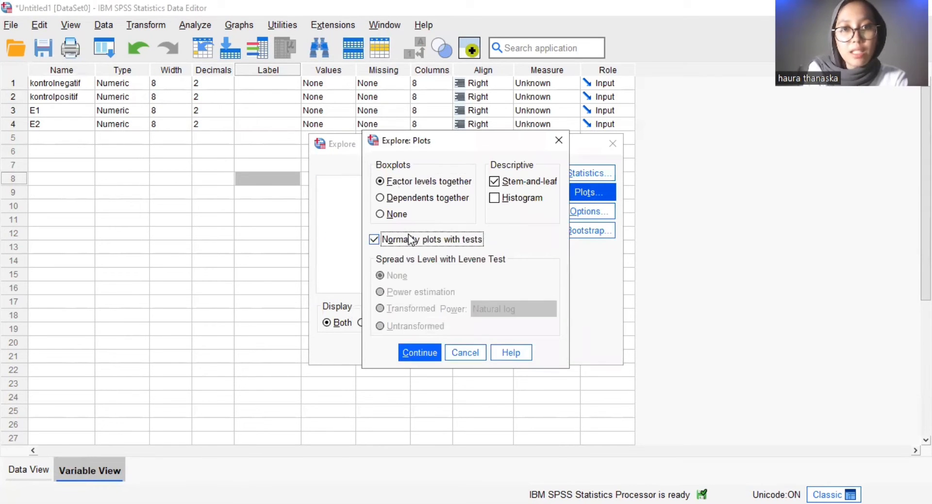
left_click(429, 352)
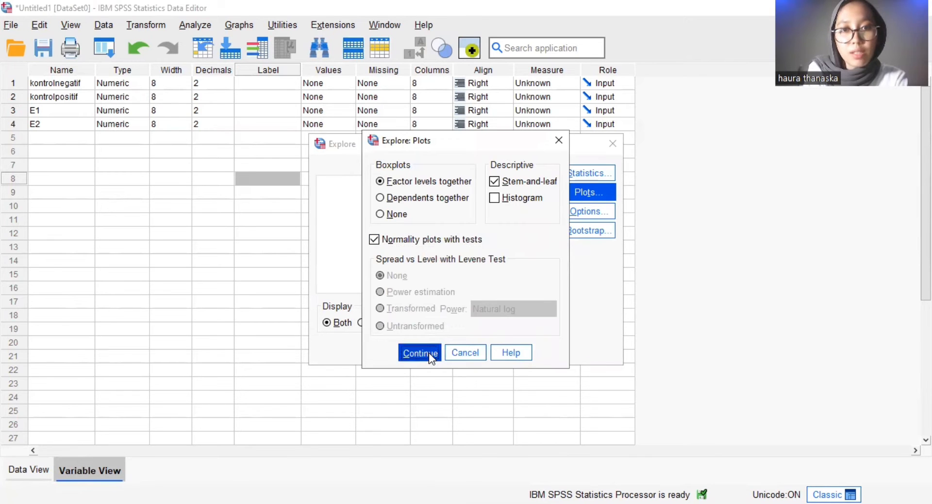
left_click(406, 350)
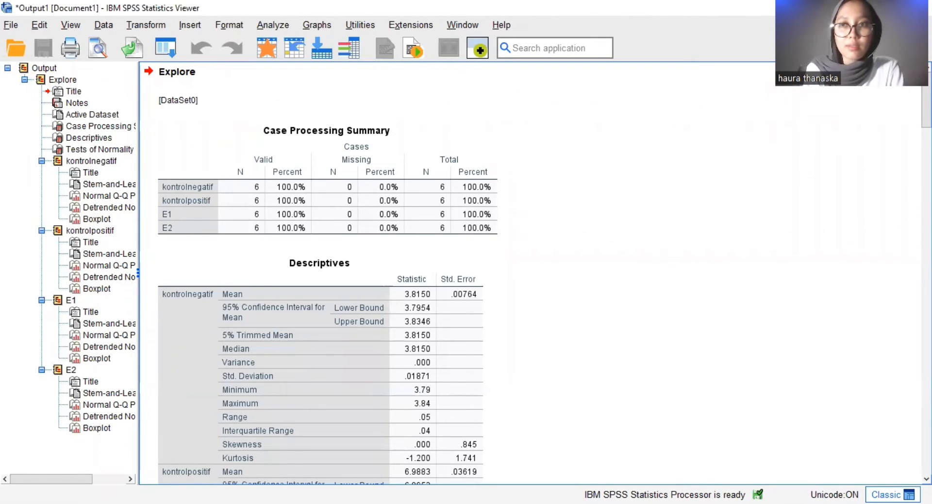
- Examine the Tests of Normality table in the Explore output for the four groups
scroll(534, 272, "down", 15)
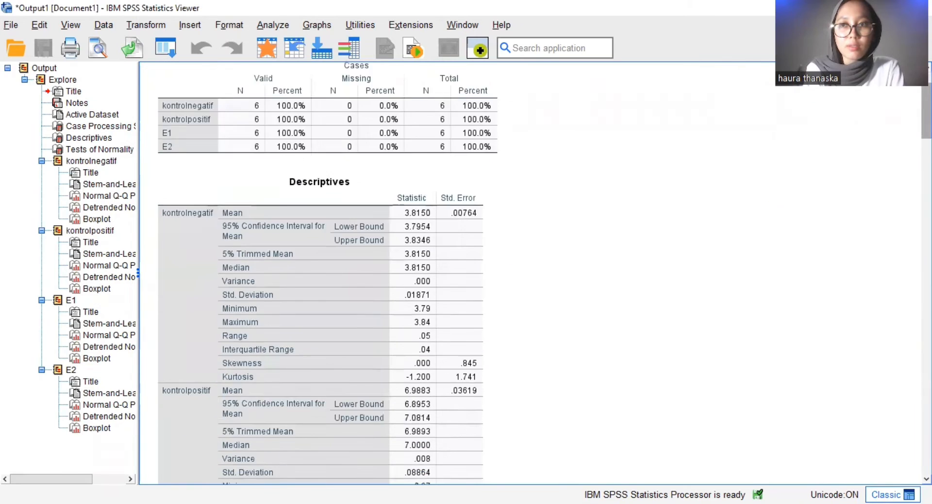
scroll(432, 84, "down", 3)
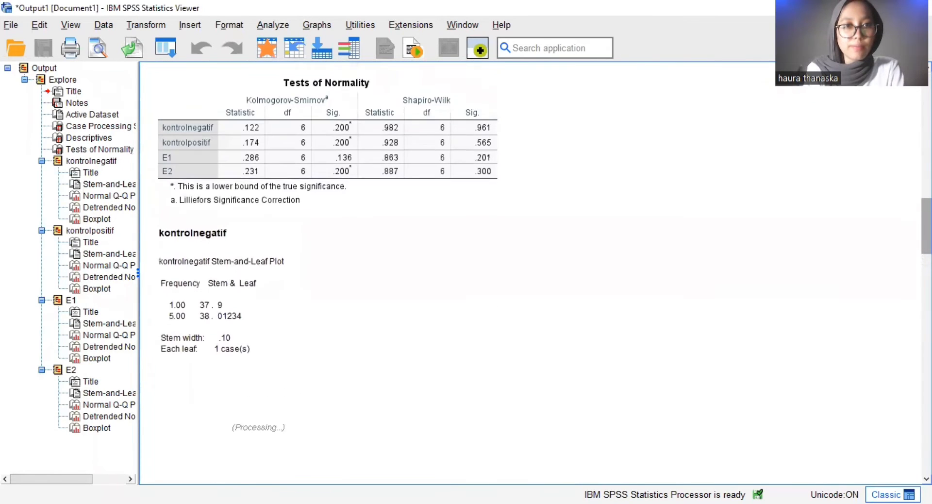
left_click(388, 94)
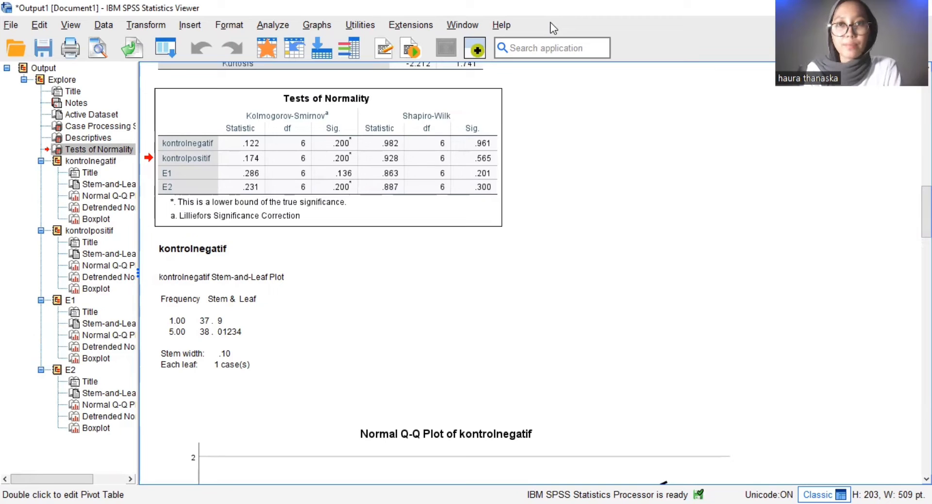
- Switch to the PowerPoint presentation, review the normality results slide and show slide 11 with the one-way ANOVA procedure
left_click(758, 445)
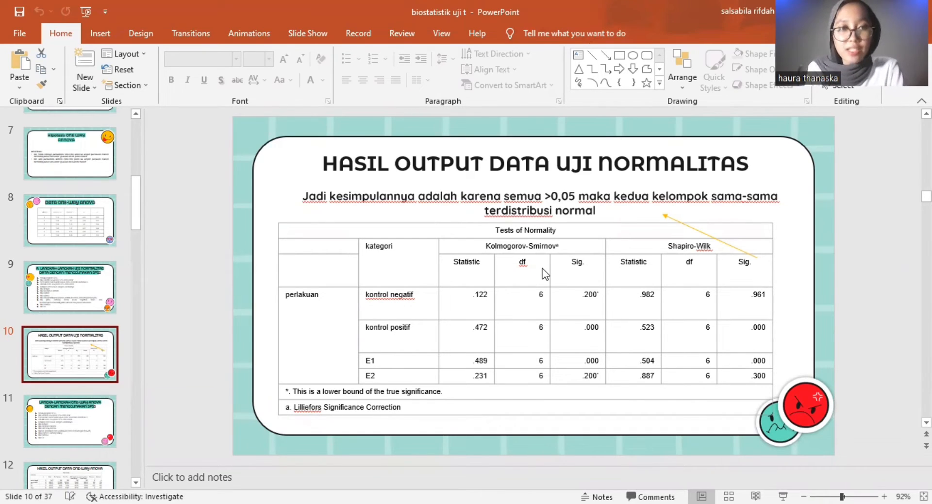
left_click(94, 439)
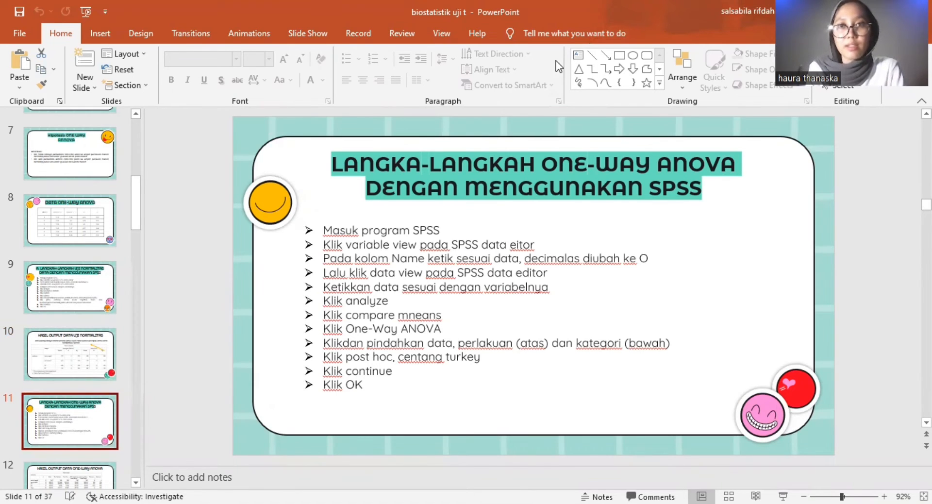
- Switch to the SPSS Data Editor and enter 4 in rows 22 to 24 of the VAR00005 group column
key("alt+Tab")
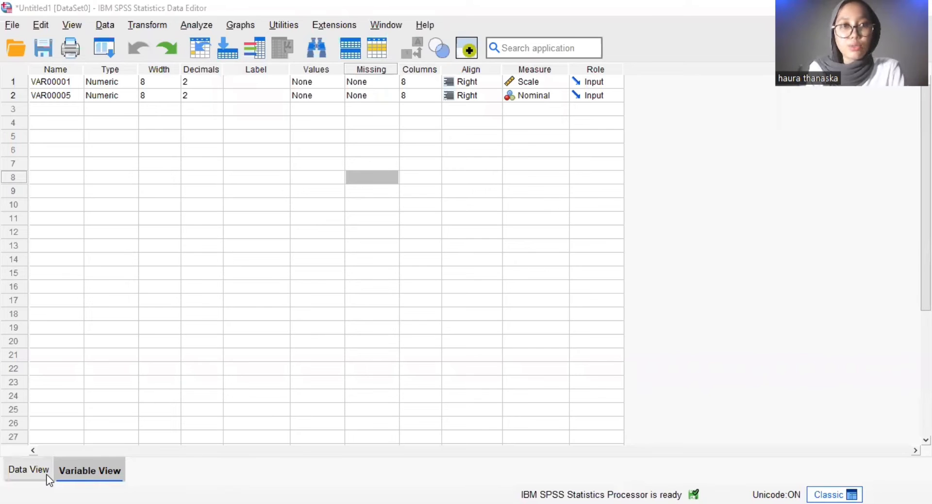
left_click(30, 469)
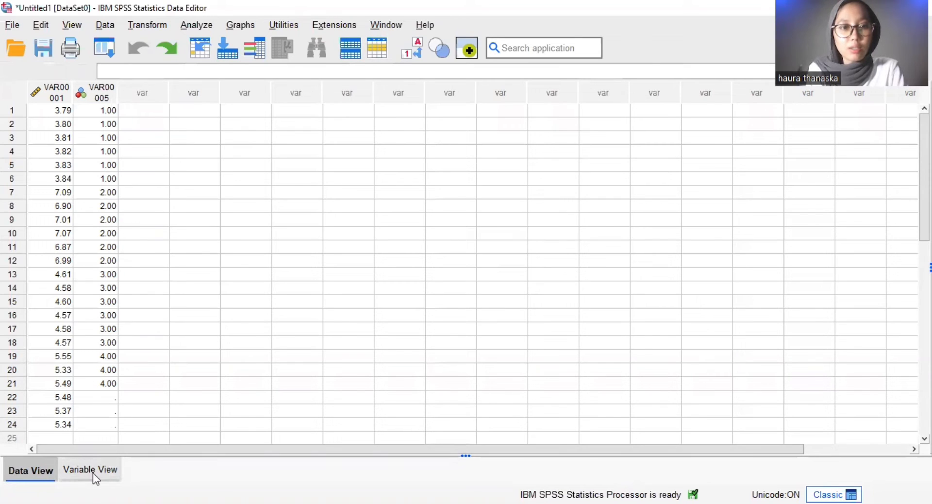
left_click(90, 399)
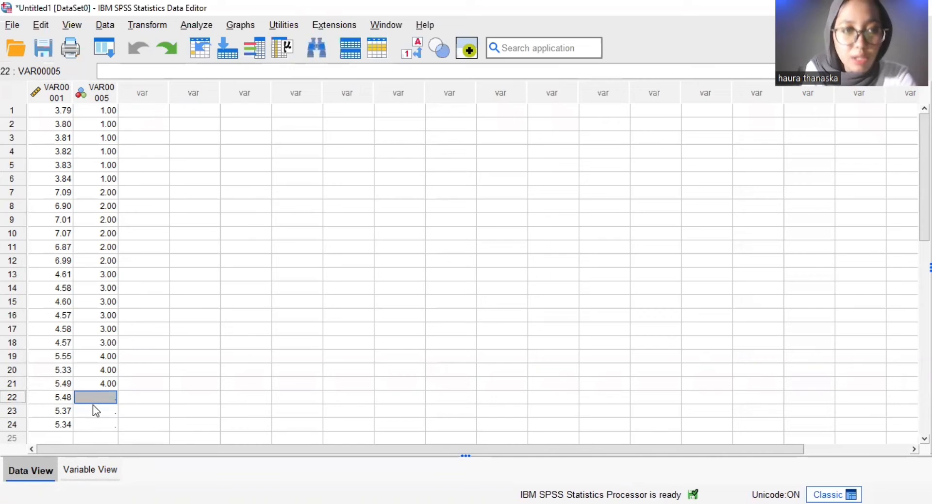
type("4")
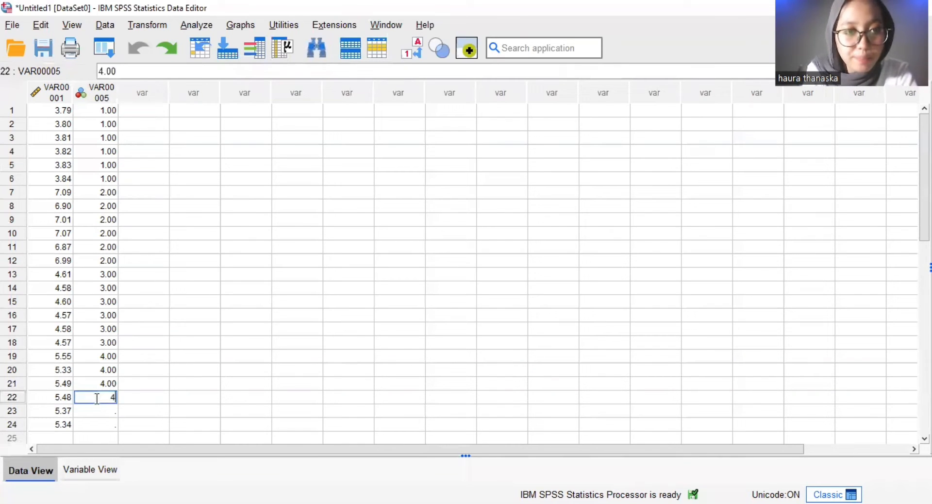
key("Return")
type("4")
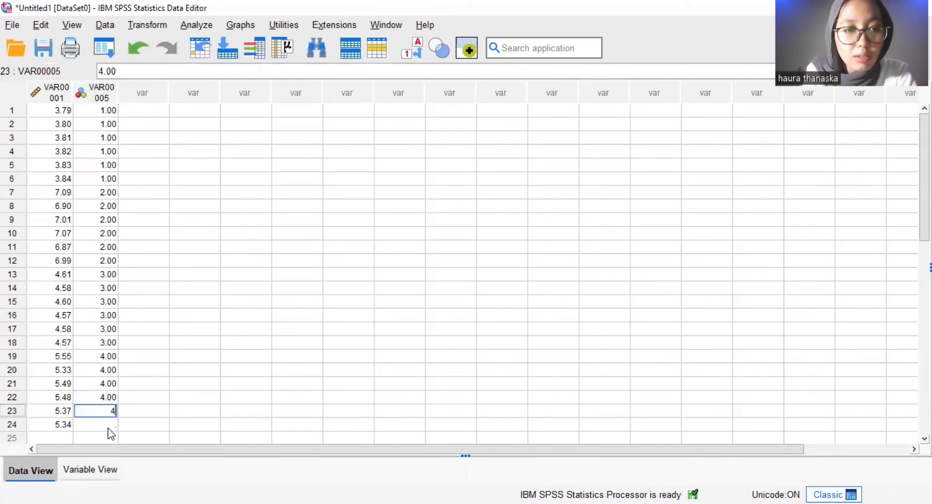
key("Return")
type("4")
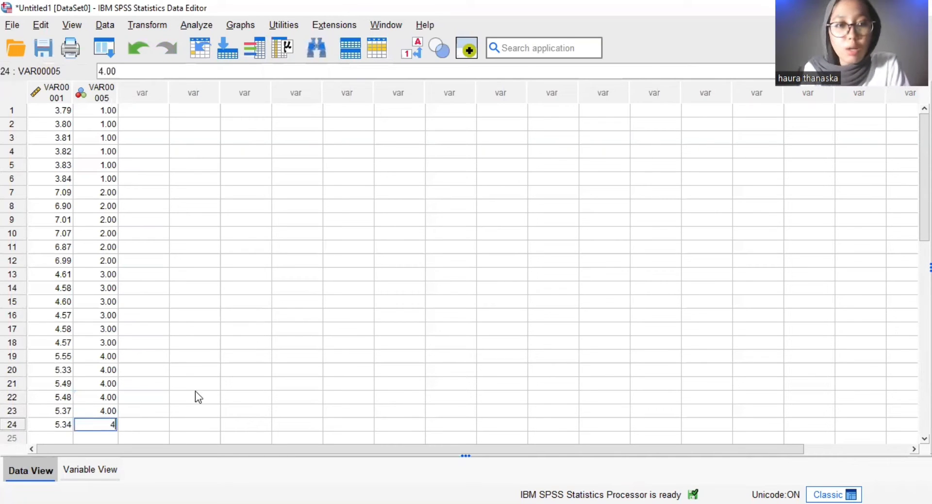
- Rename the variable VAR00001 as LAKUAN
left_click(116, 469)
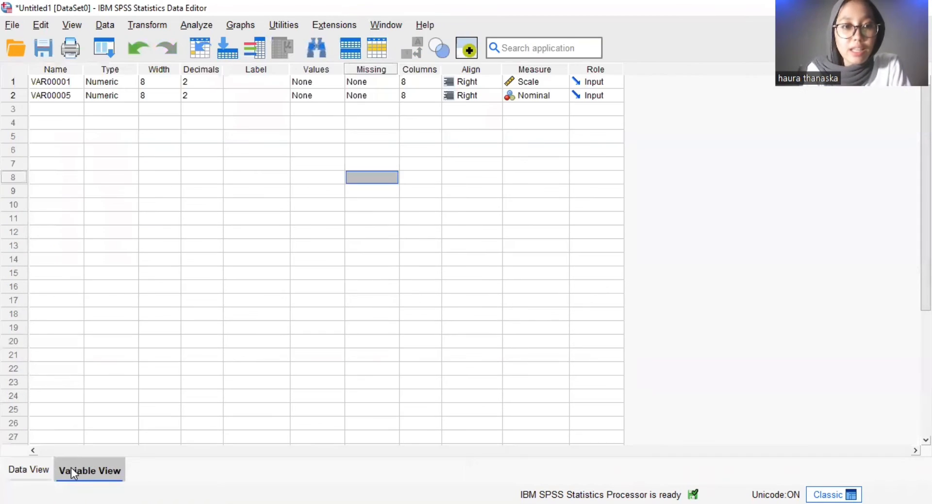
left_click(48, 468)
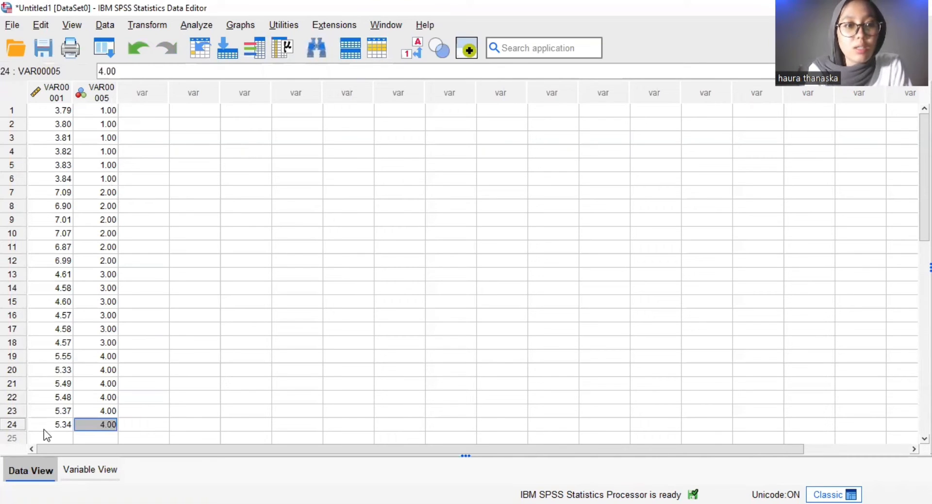
left_click(88, 472)
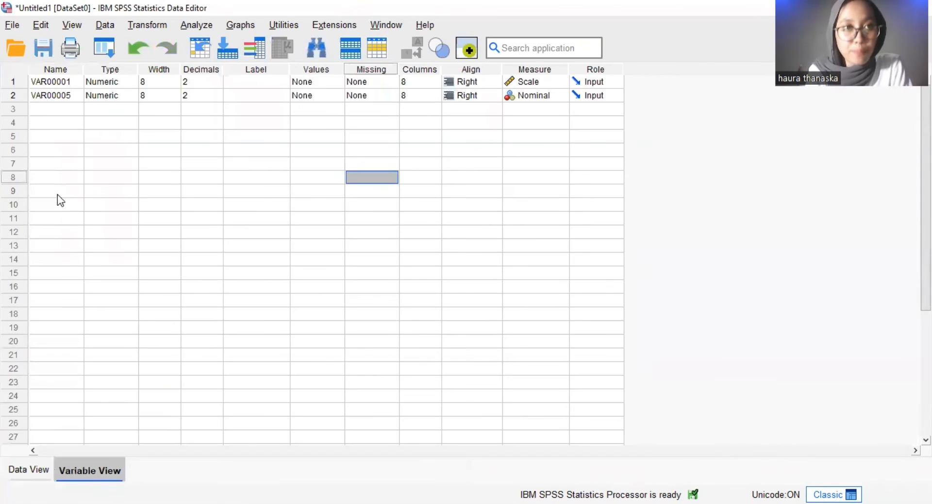
double_click(69, 81)
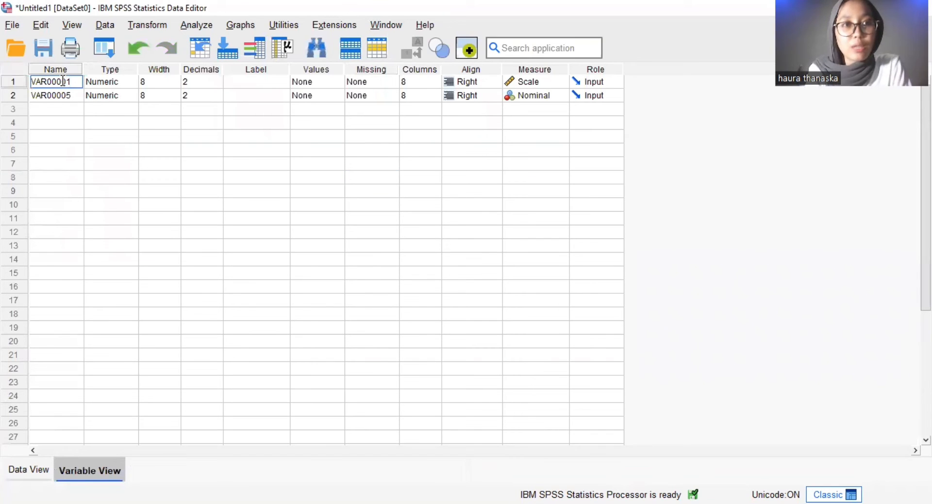
left_click_drag(75, 81, 2, 86)
type("L")
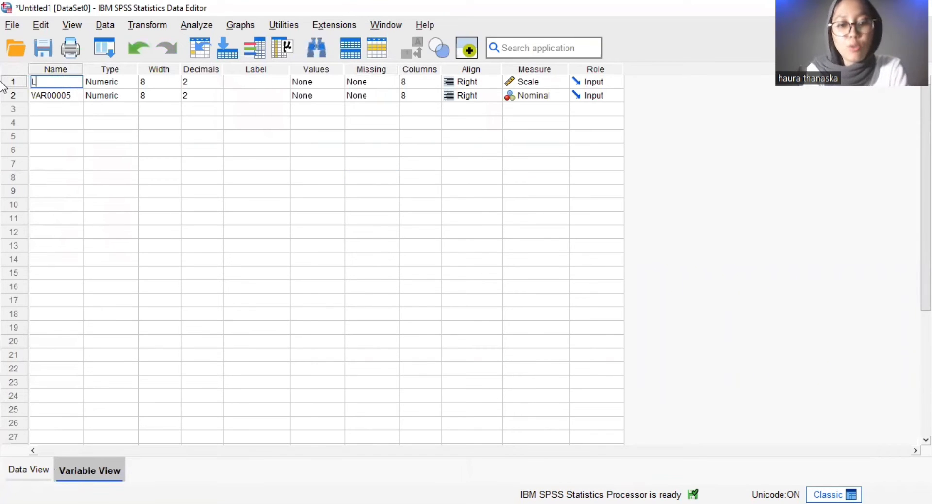
type("AKUAN")
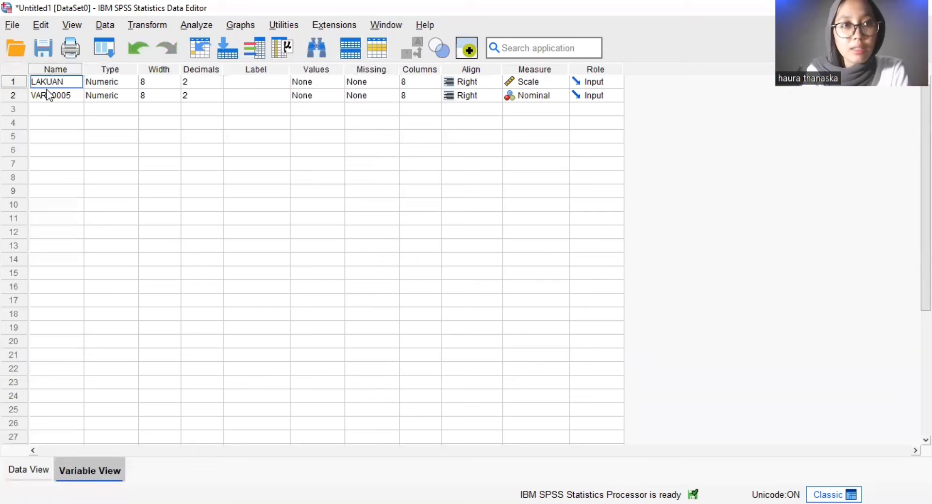
- Rename the second variable, VAR00005, as KATEGORI
left_click(46, 94)
double_click(47, 92)
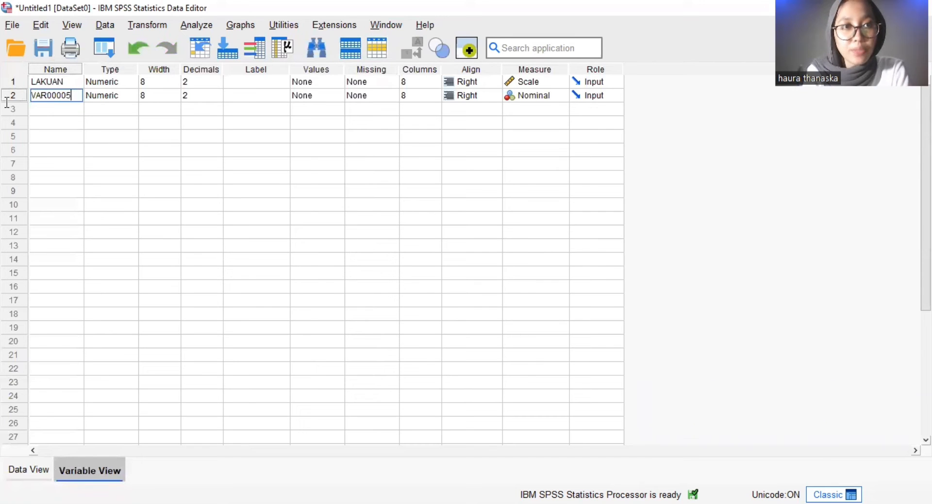
type("KATEGI")
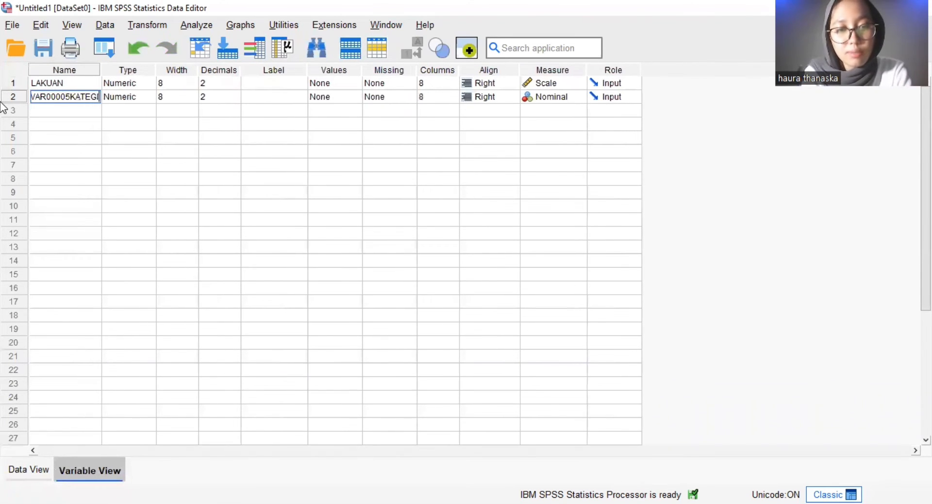
type("RU============")
key("BackSpace")
key("BackSpace")
key("BackSpace")
key("BackSpace")
key("BackSpace")
key("BackSpace")
key("BackSpace")
key("BackSpace")
key("BackSpace")
key("BackSpace")
key("BackSpace")
key("BackSpace")
key("BackSpace")
key("BackSpace")
key("BackSpace")
key("BackSpace")
key("BackSpace")
key("BackSpace")
key("BackSpace")
key("BackSpace")
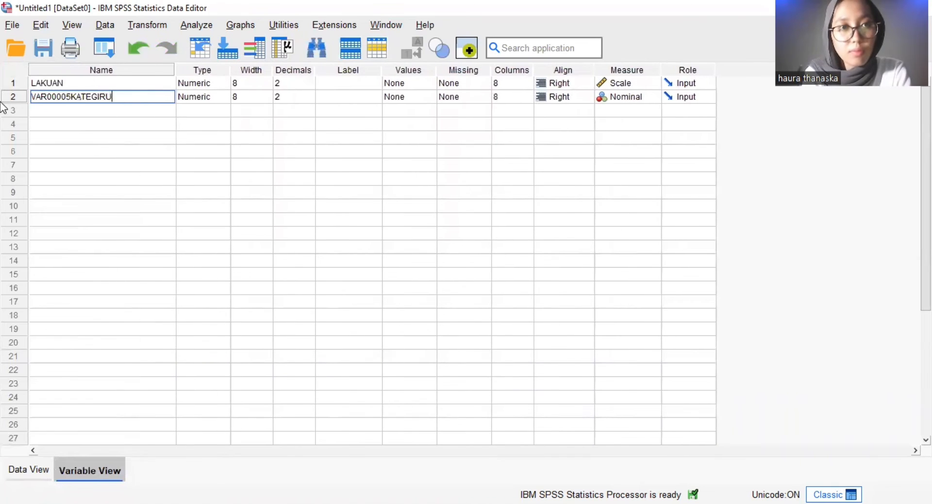
type("KATE")
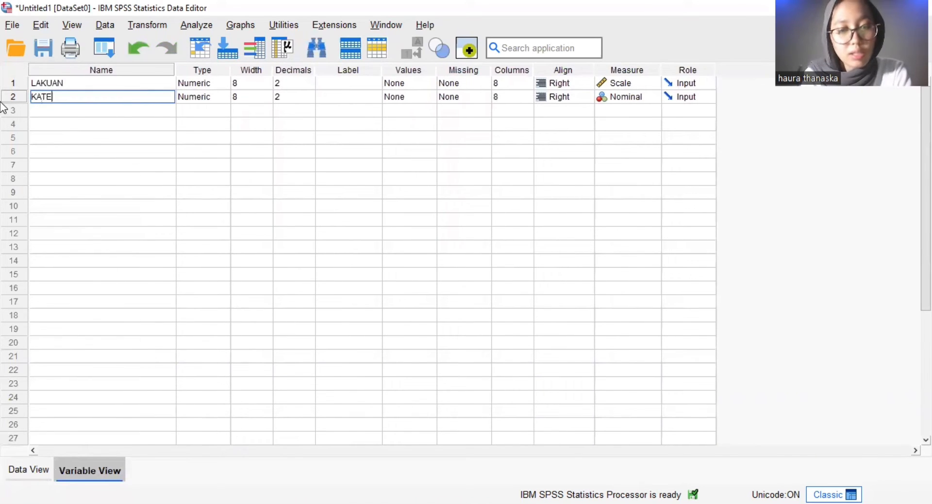
type("GORI")
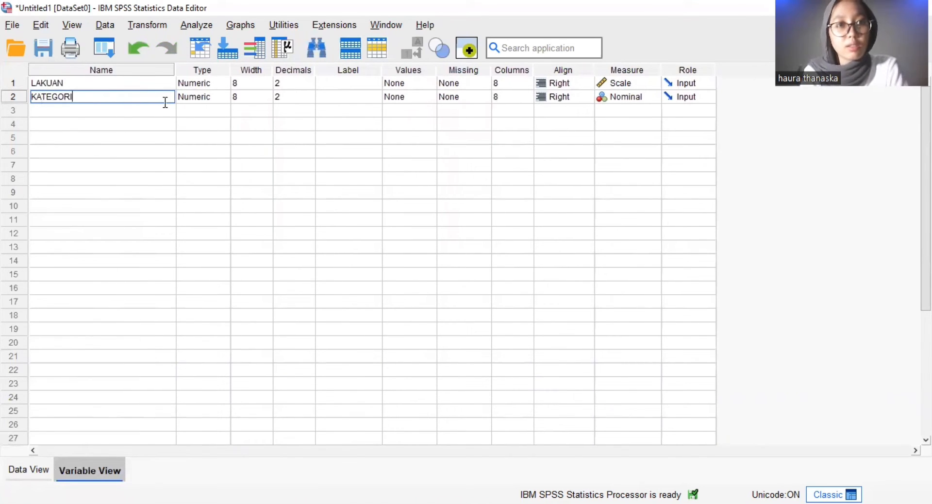
- Set the width of LAKUAN to 9 and the decimals of both LAKUAN and KATEGORI to 0
left_click(269, 82)
left_click(270, 81)
left_click(298, 83)
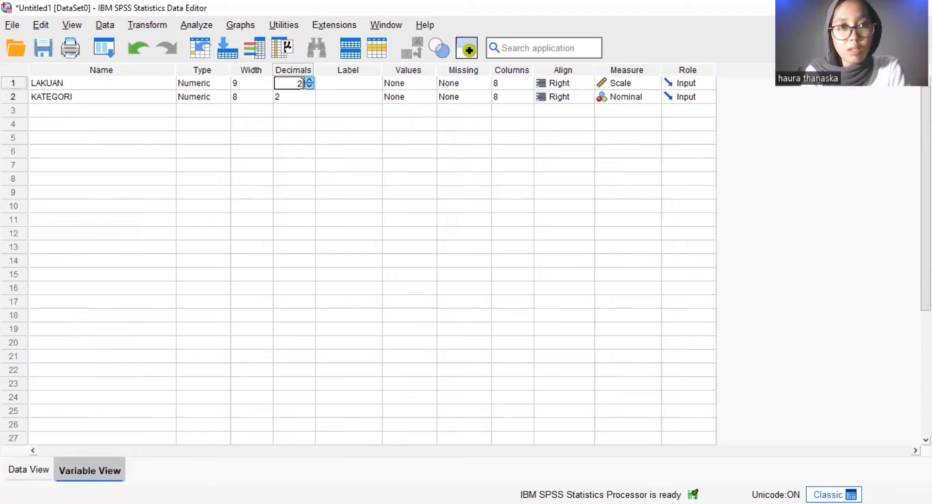
key("BackSpace")
type("0")
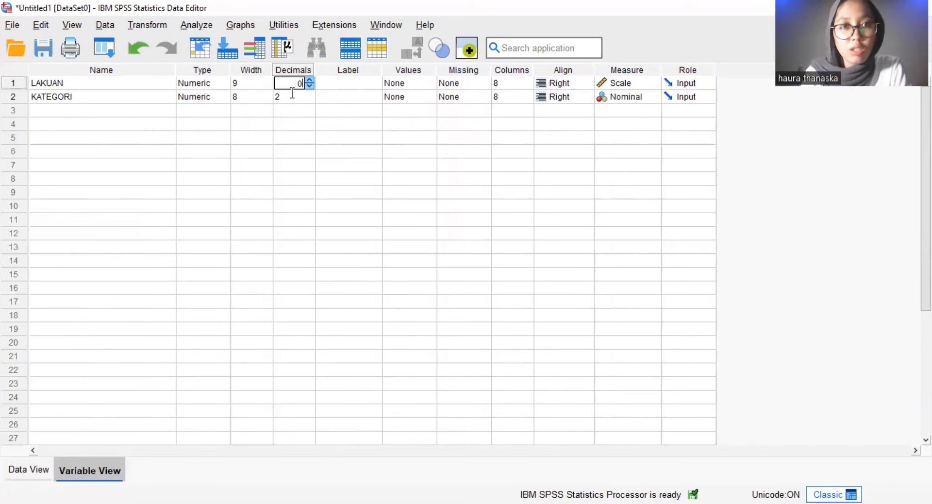
left_click(292, 94)
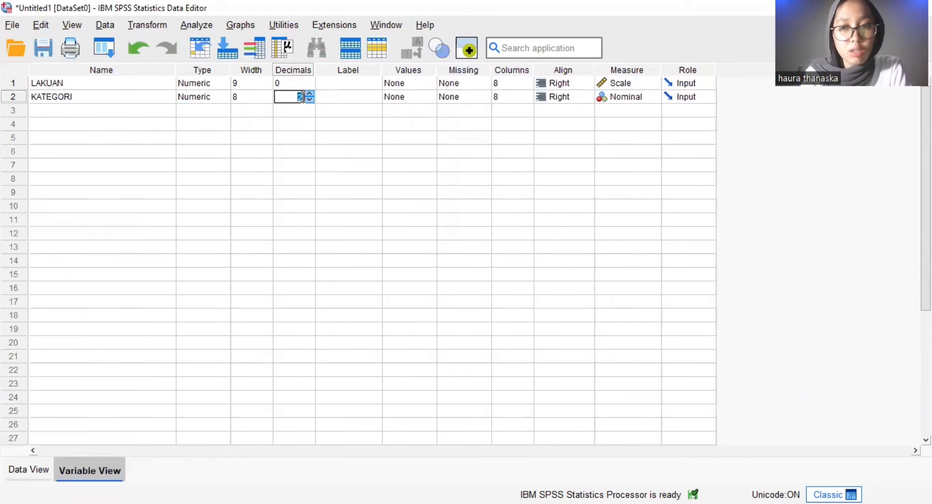
type("0")
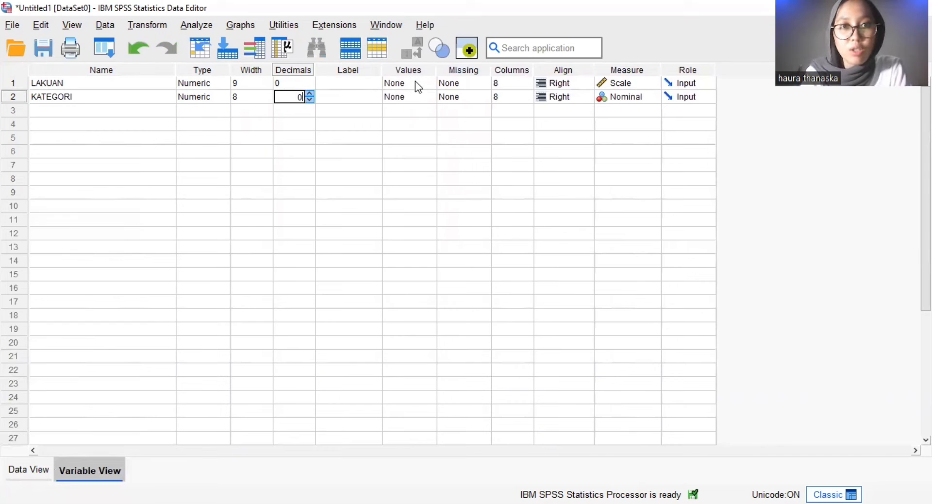
- Label the variable LAKUAN as PERLAKUAN and the variable KATEGORI as KATEGORI
left_click(374, 81)
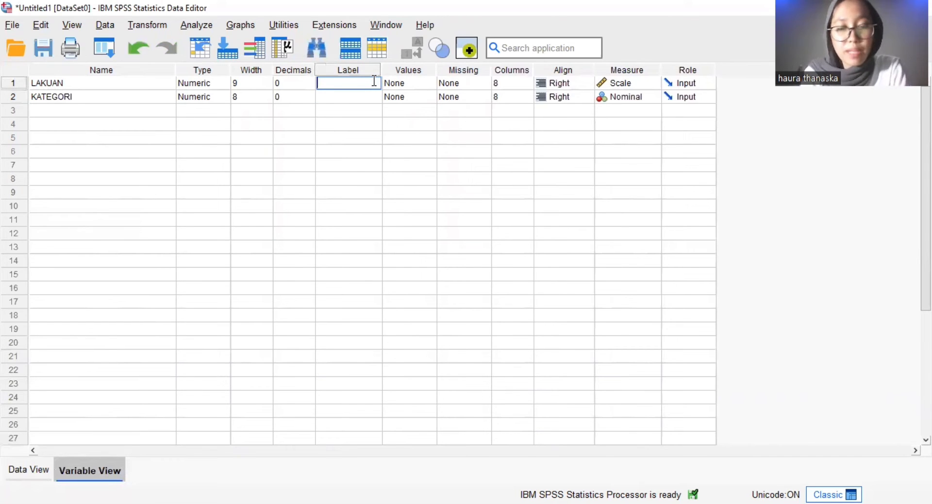
type("PERLA")
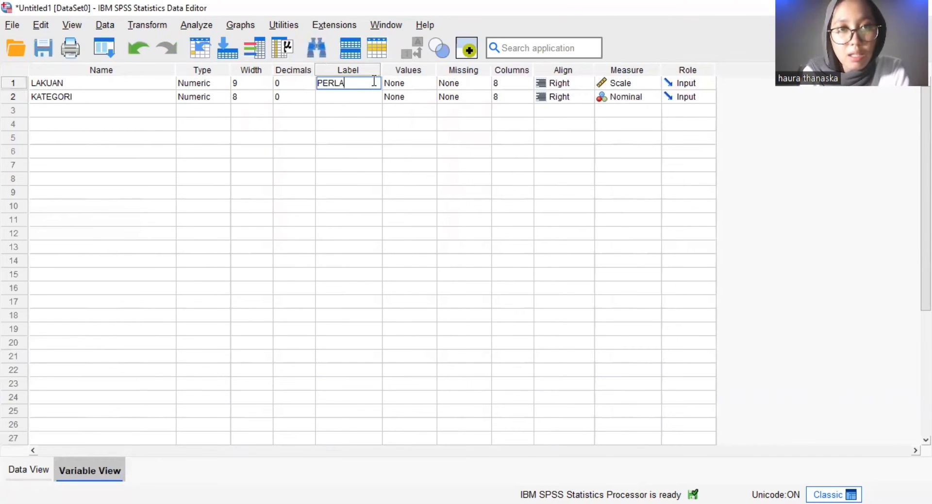
type("KUAN")
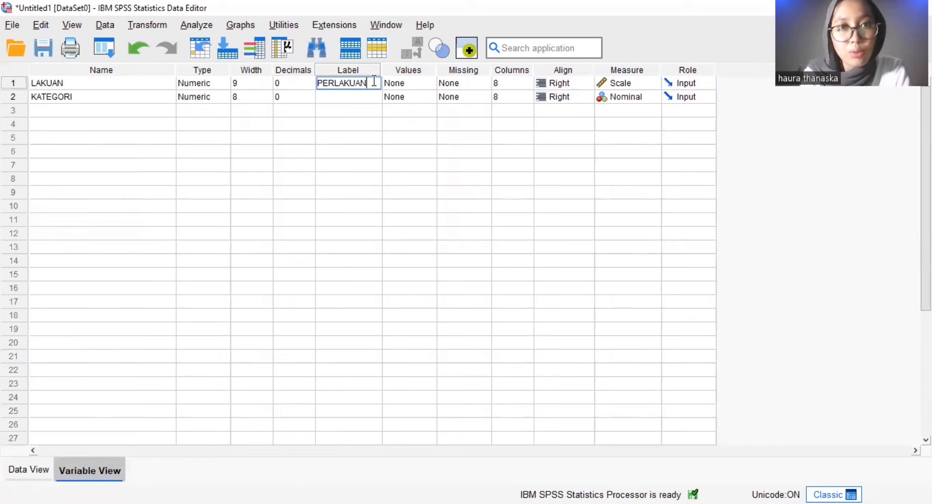
left_click(343, 94)
type("K")
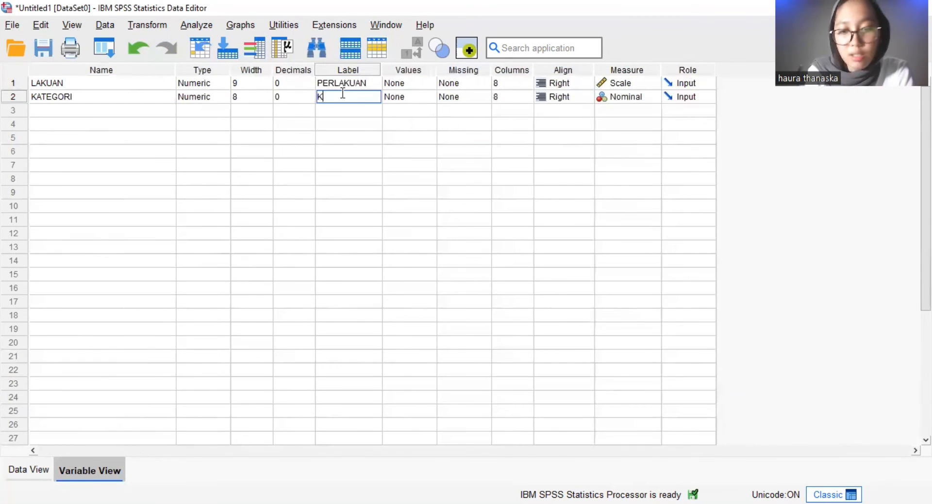
type("ATEGORI")
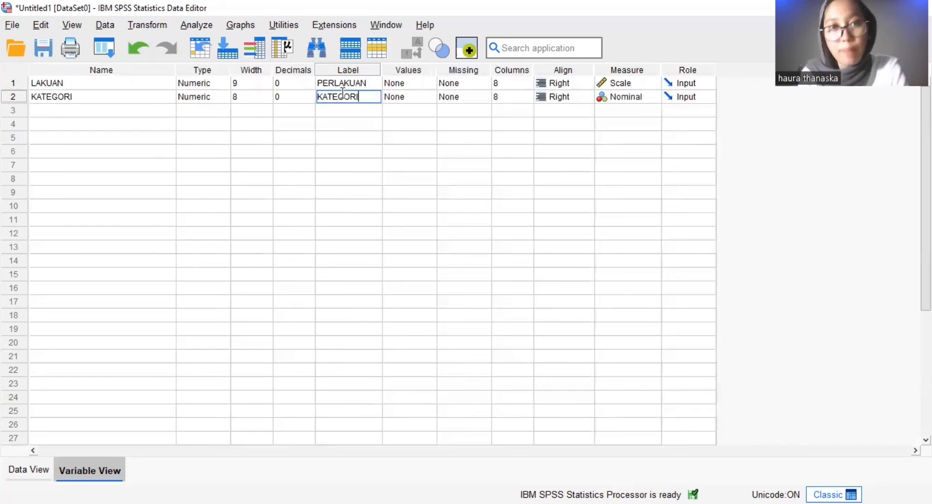
- Define a value label for KATEGORI that assigns "kontrol negatif" to value 1
left_click(406, 97)
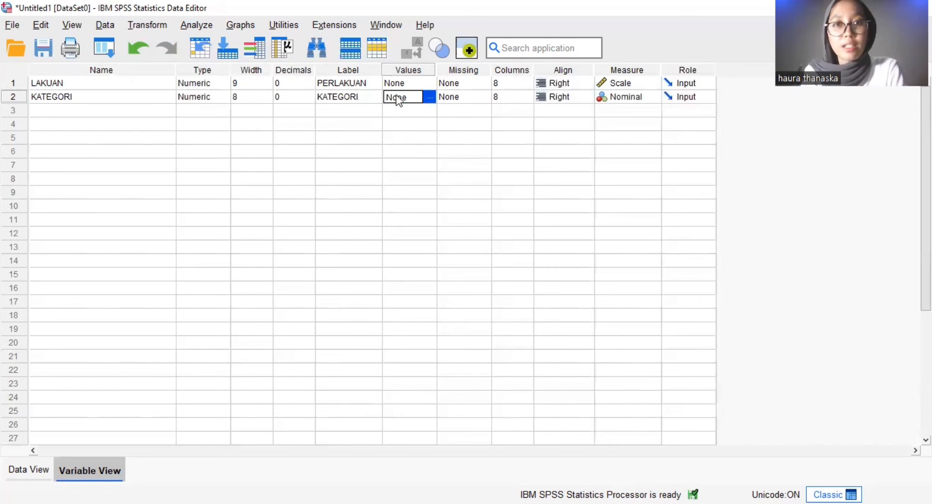
left_click(430, 97)
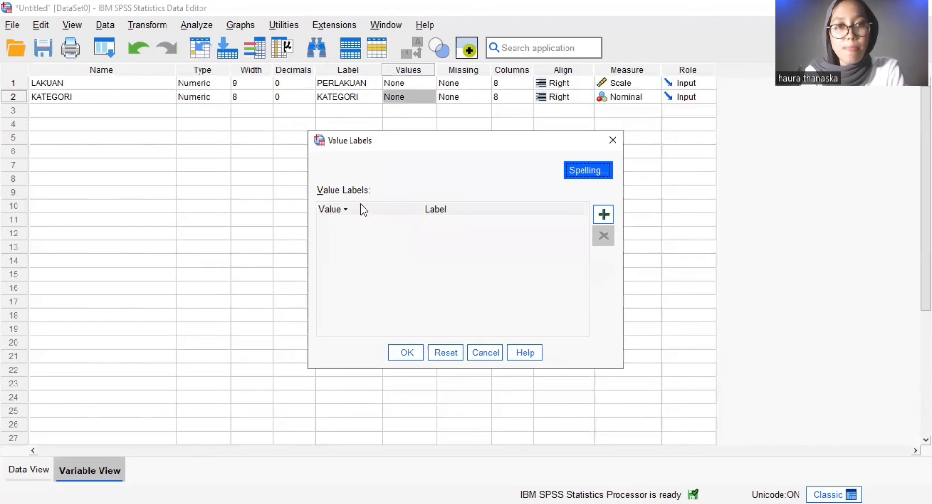
left_click(600, 212)
type("1")
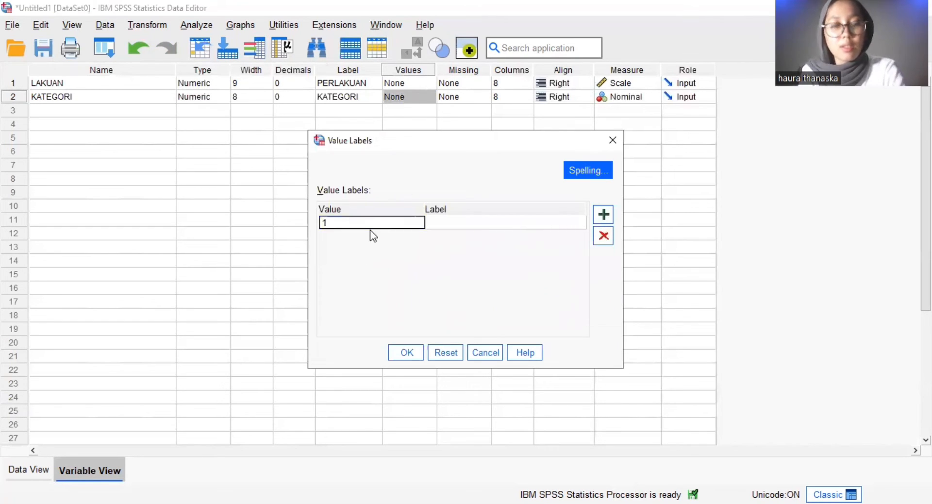
left_click(469, 222)
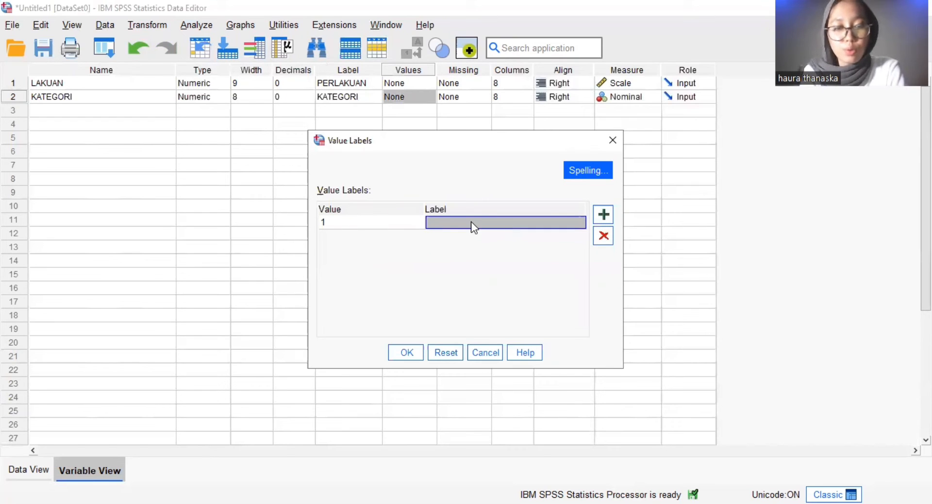
type("KO")
key("BackSpace")
key("BackSpace")
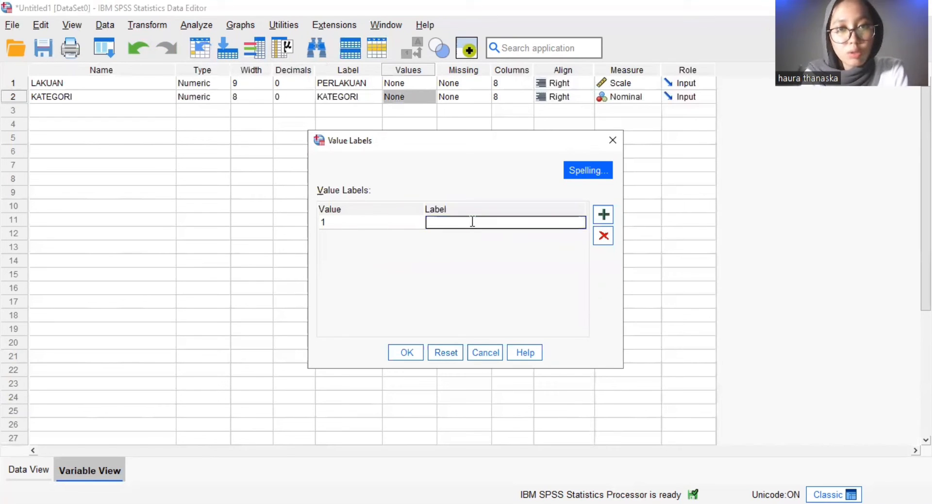
type("kontrol")
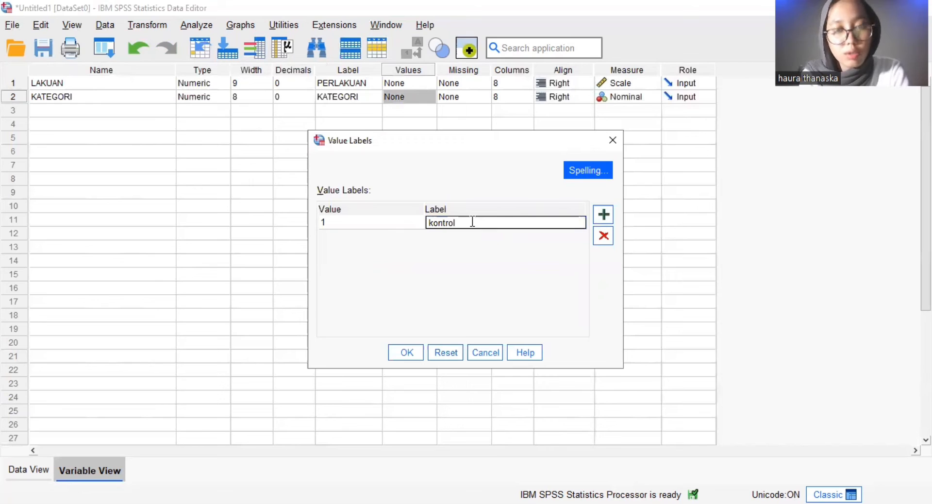
type(" negatif")
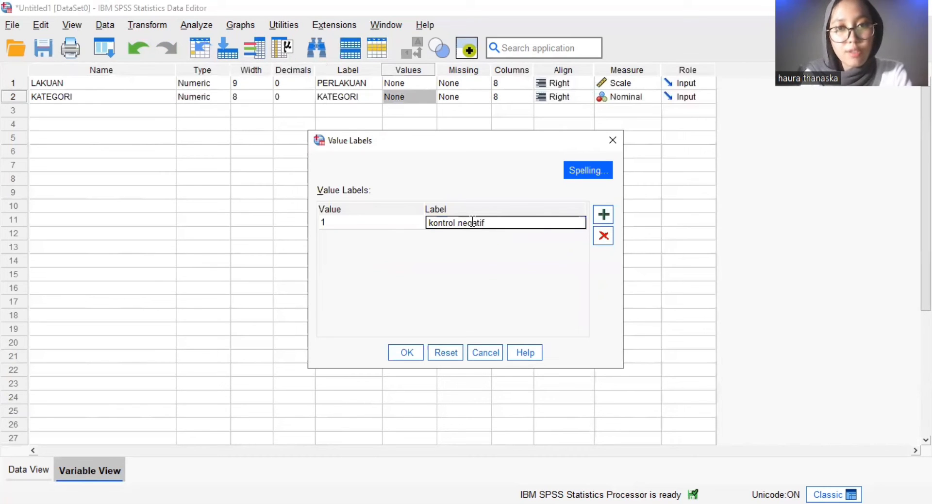
- Add a value label for KATEGORI that assigns "kontrol positif" to value 2
left_click(602, 215)
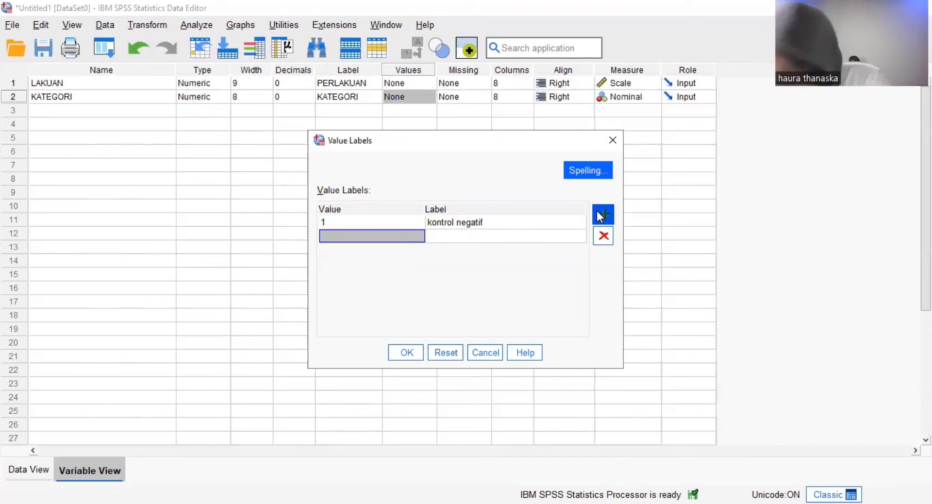
type("2")
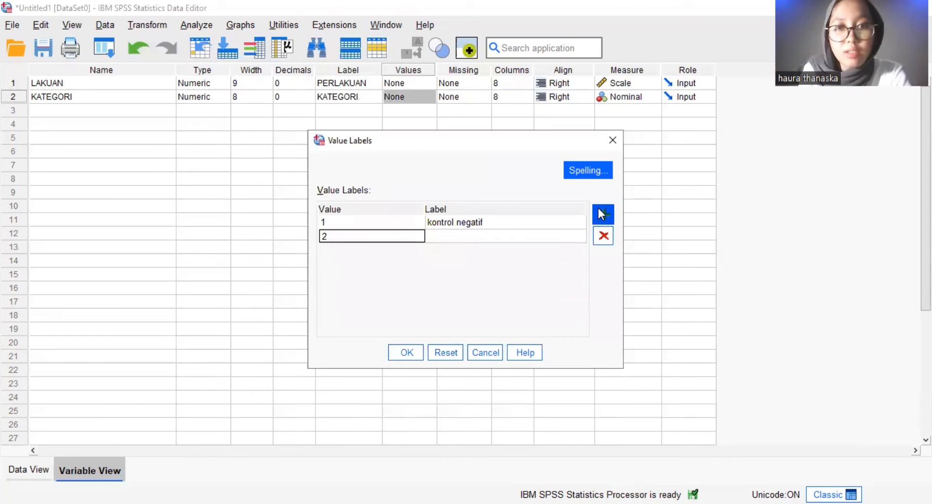
left_click(547, 236)
type("kont")
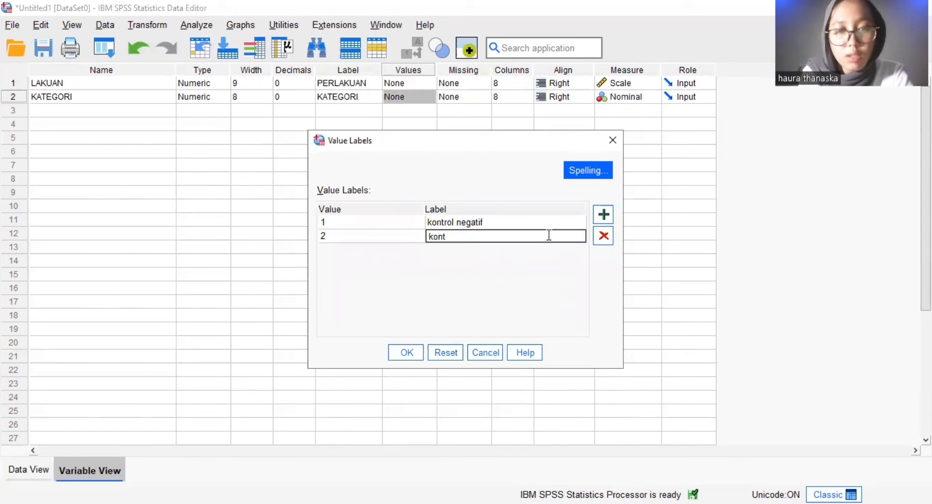
type("rol positif")
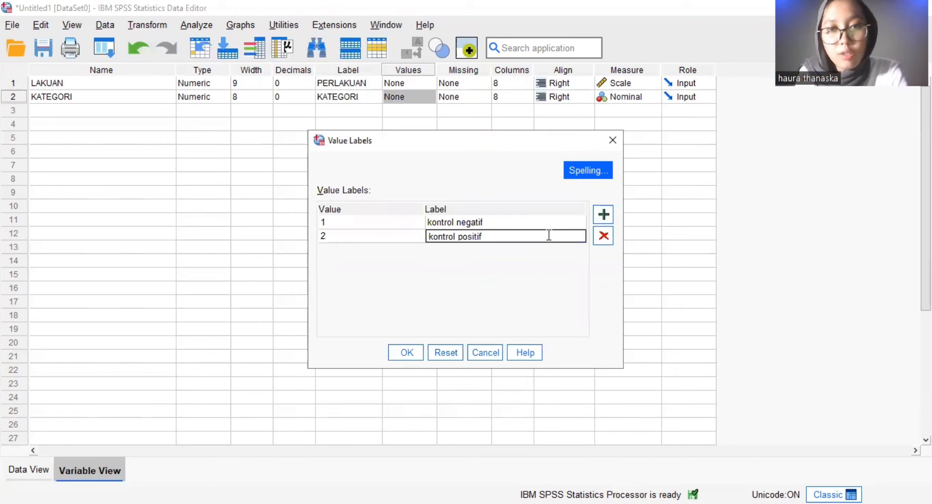
- Add a value label for KATEGORI that assigns "E1" to value 3
left_click(612, 213)
type("3")
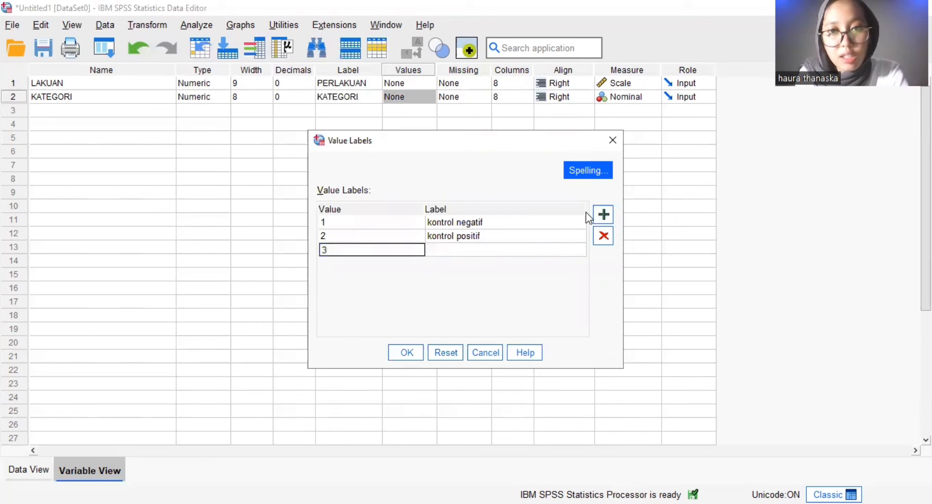
left_click(539, 249)
type("e1")
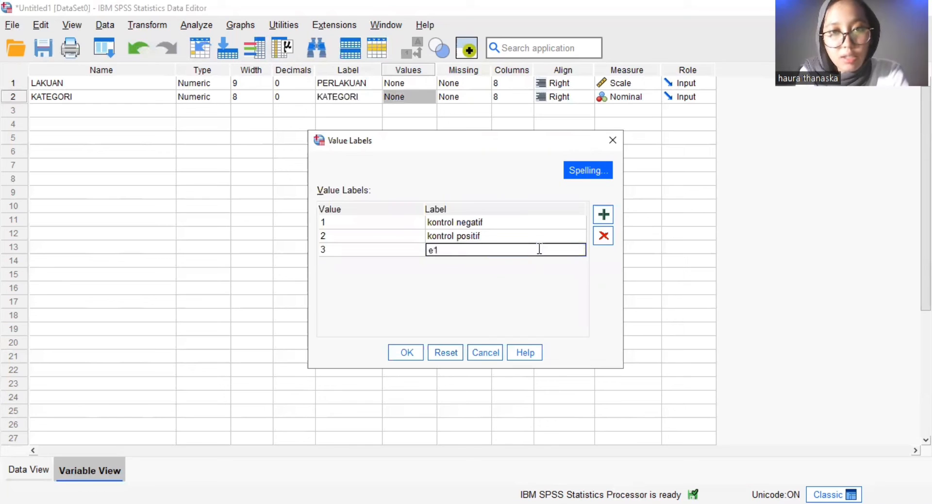
key("BackSpace")
key("BackSpace")
type("E")
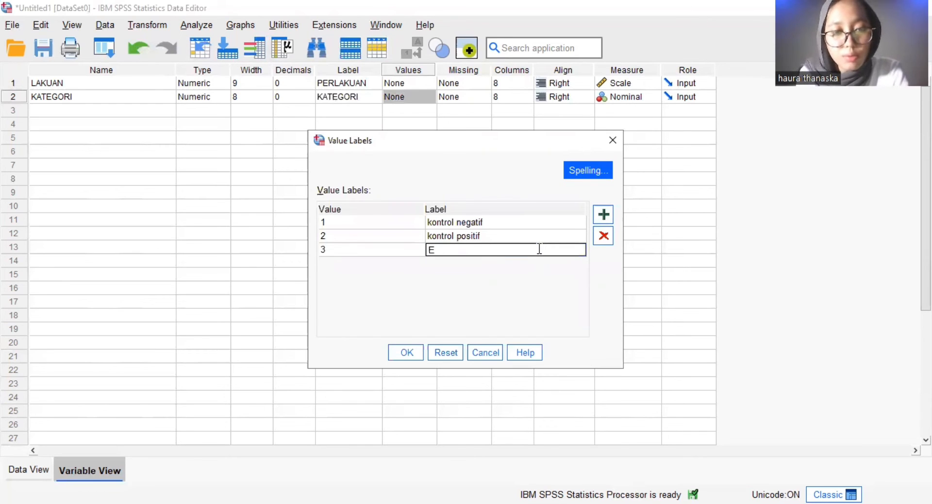
- Add a value label for KATEGORI that assigns "E2" to value 4, and apply the value labels
left_click(604, 215)
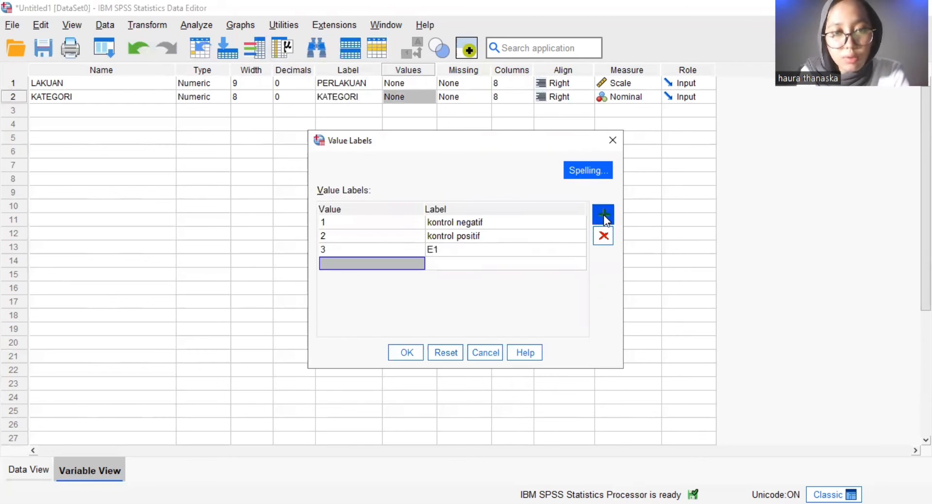
type("4")
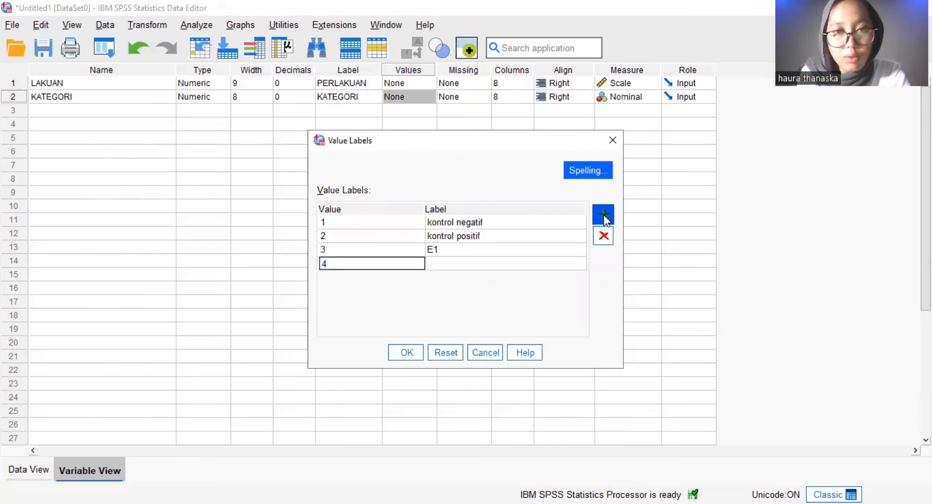
left_click(506, 265)
type("E2")
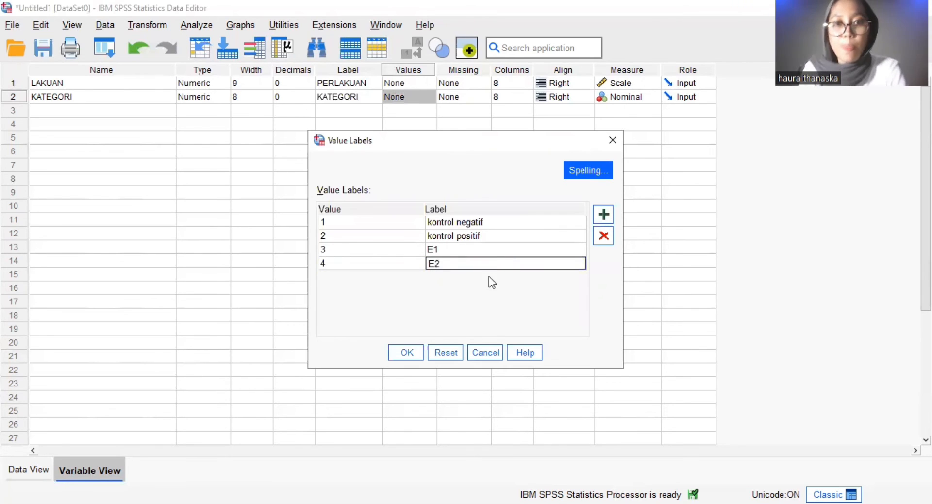
left_click(405, 357)
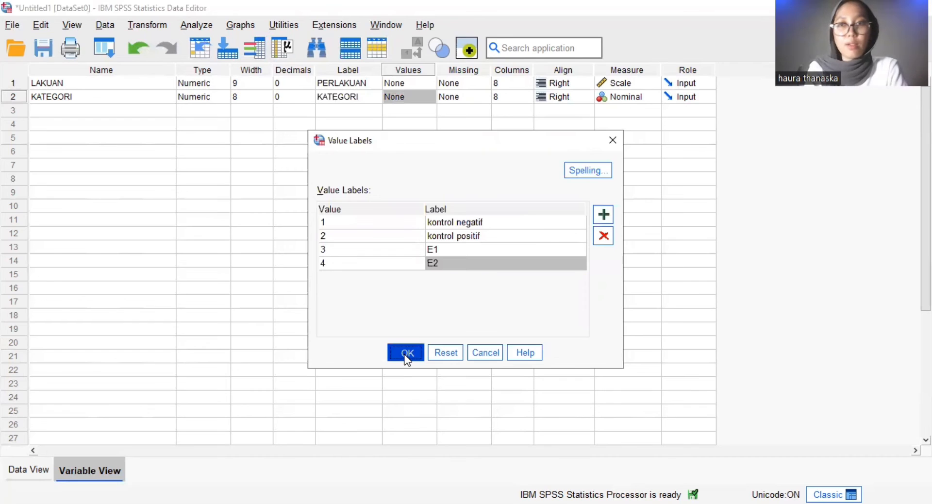
left_click(523, 127)
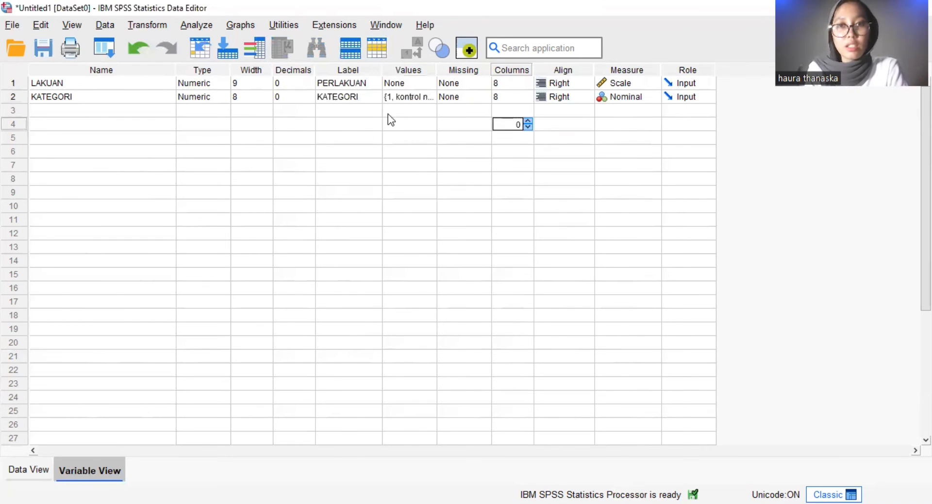
left_click(355, 123)
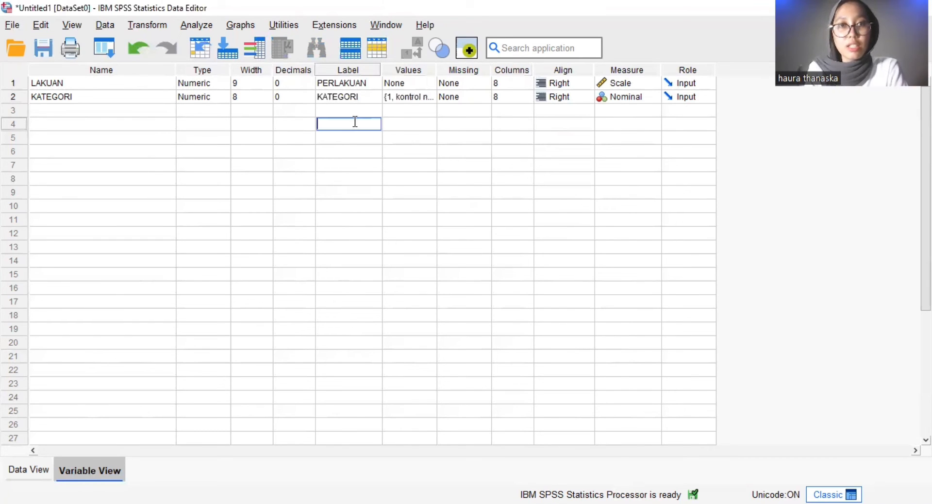
- Open a One-Way ANOVA with PERLAKUAN as the dependent variable and KATEGORI as the factor
left_click(200, 24)
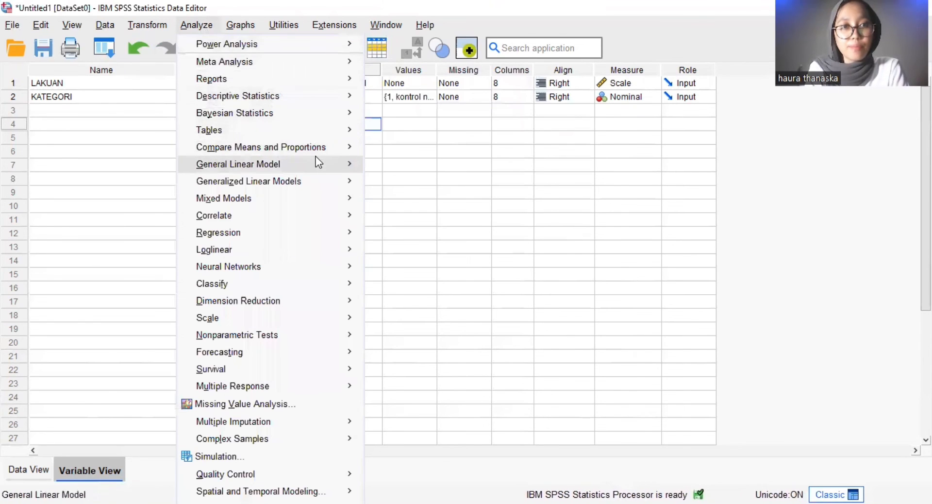
mouse_move(301, 98)
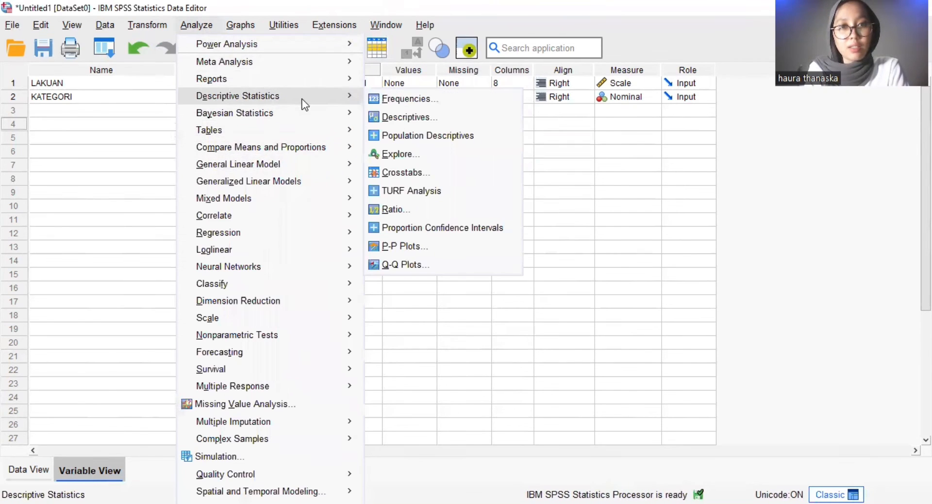
left_click(200, 27)
left_click(200, 27)
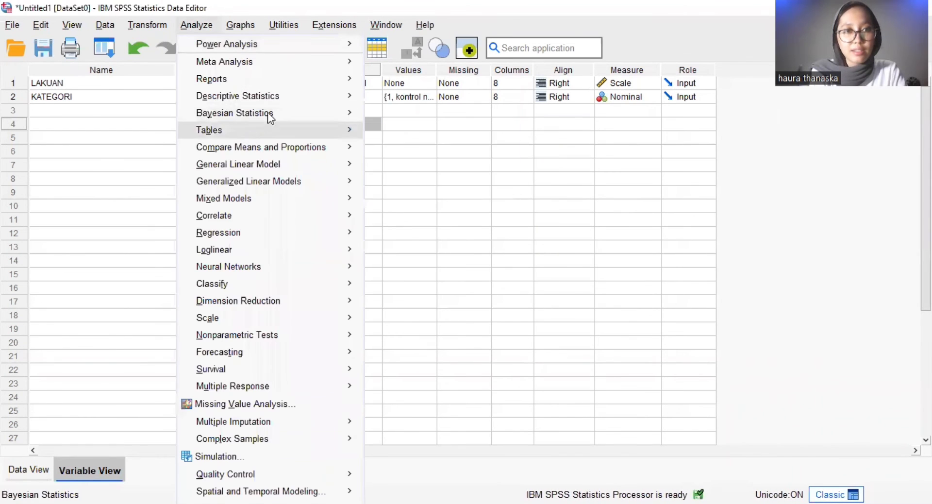
mouse_move(321, 154)
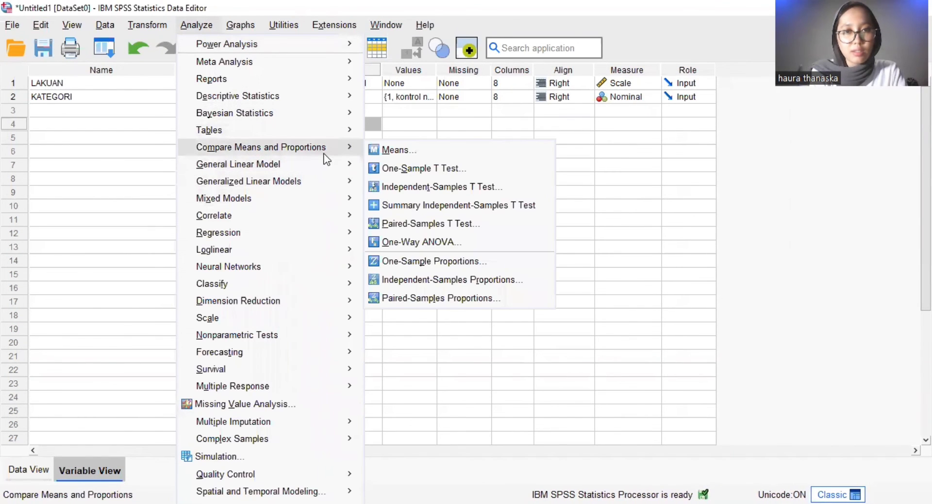
left_click(427, 240)
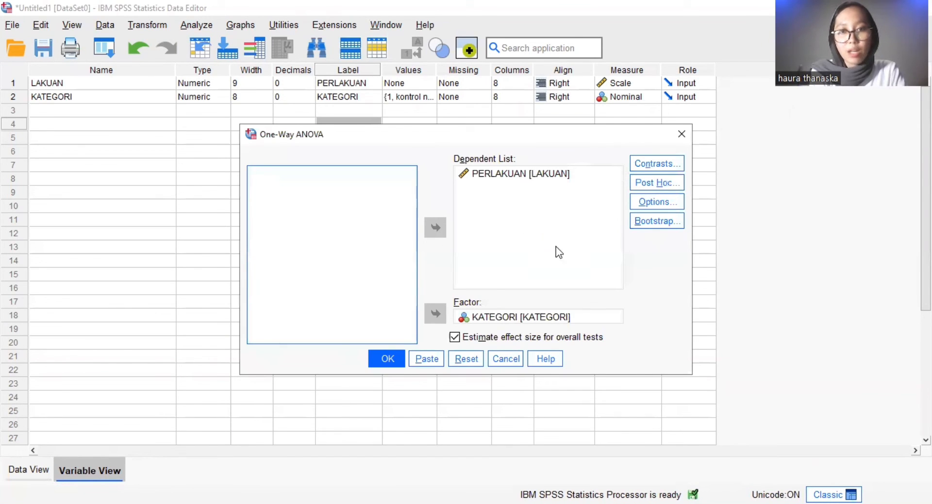
- Include descriptive statistics, fixed and random effects, the homogeneity of variance test, Brown-Forsythe and Welch tests in the ANOVA options
left_click(640, 209)
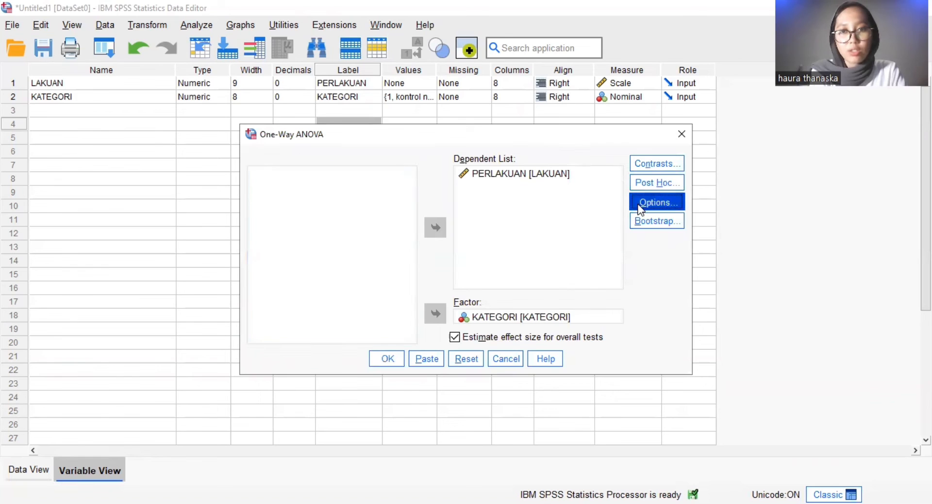
left_click(412, 161)
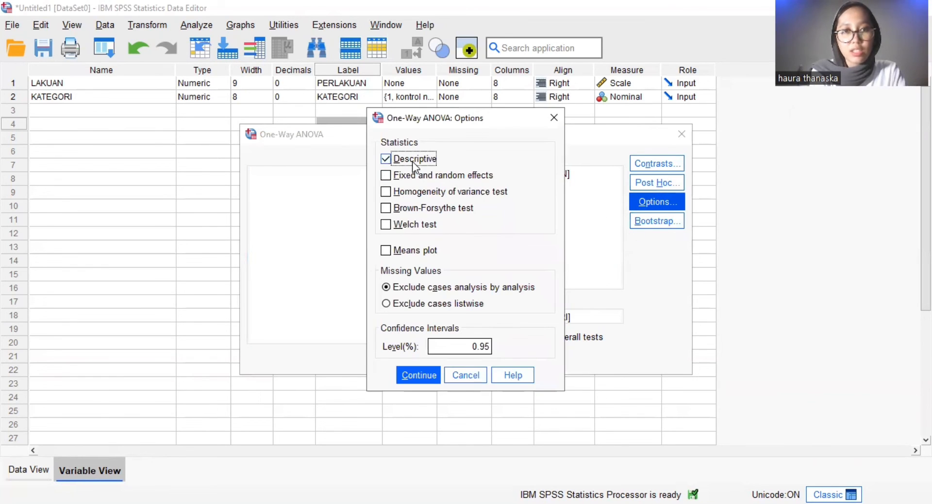
left_click(388, 177)
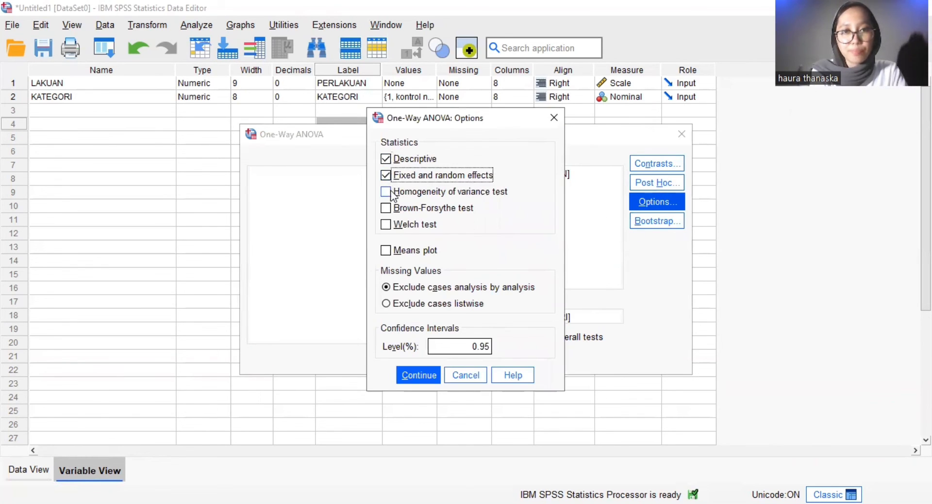
left_click(391, 193)
left_click(387, 207)
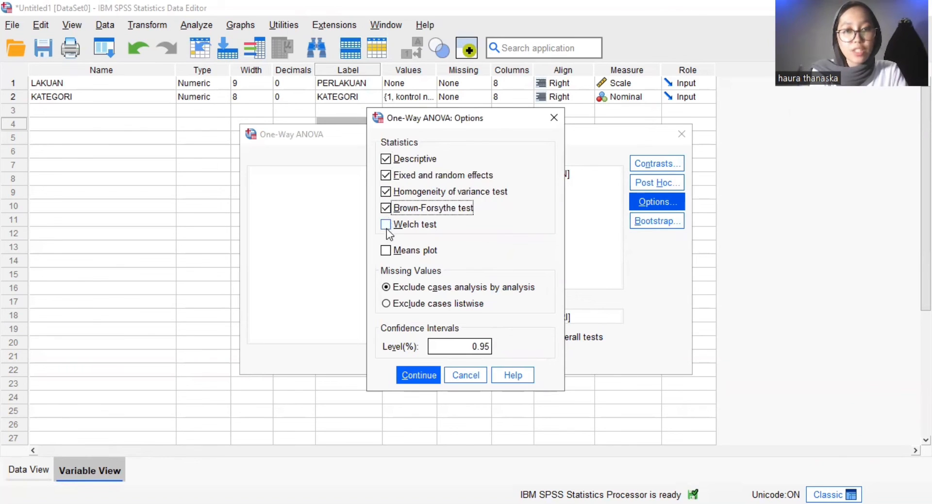
left_click(386, 225)
left_click(414, 371)
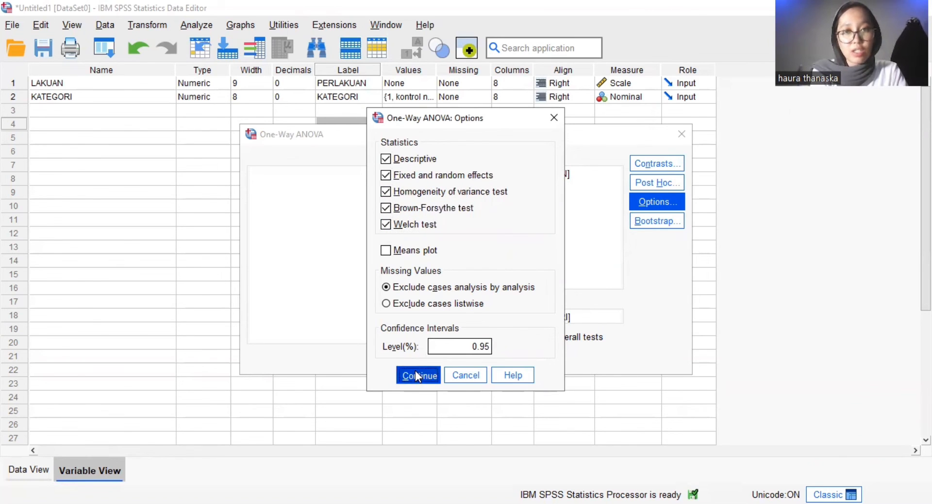
- Accept Tukey as the post hoc multiple comparison and run the one-way ANOVA
left_click(655, 183)
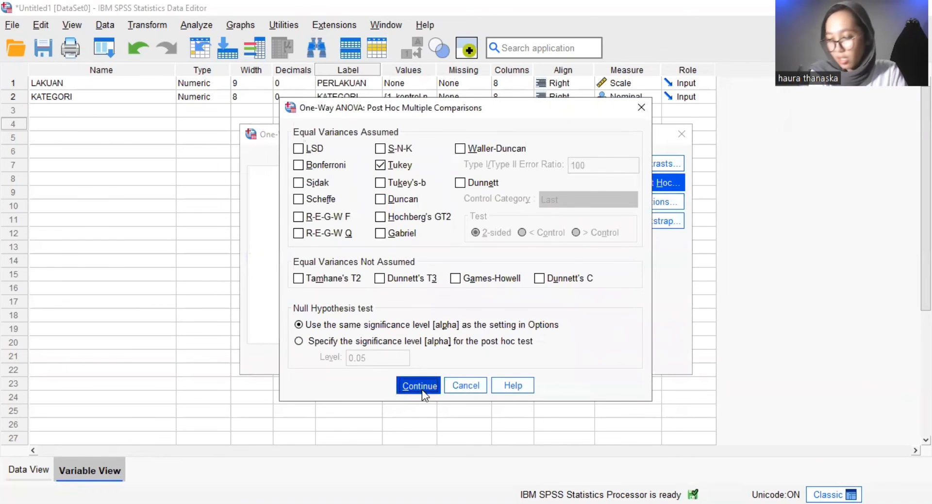
left_click(421, 388)
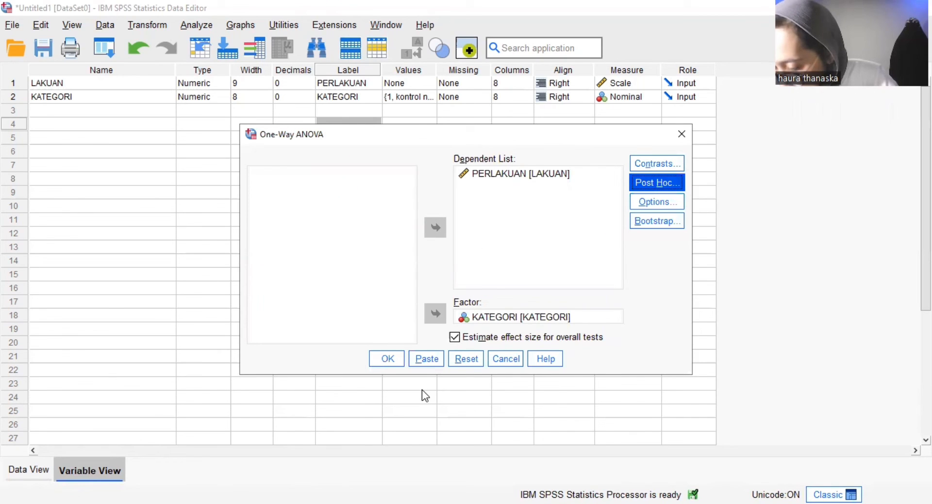
left_click(387, 362)
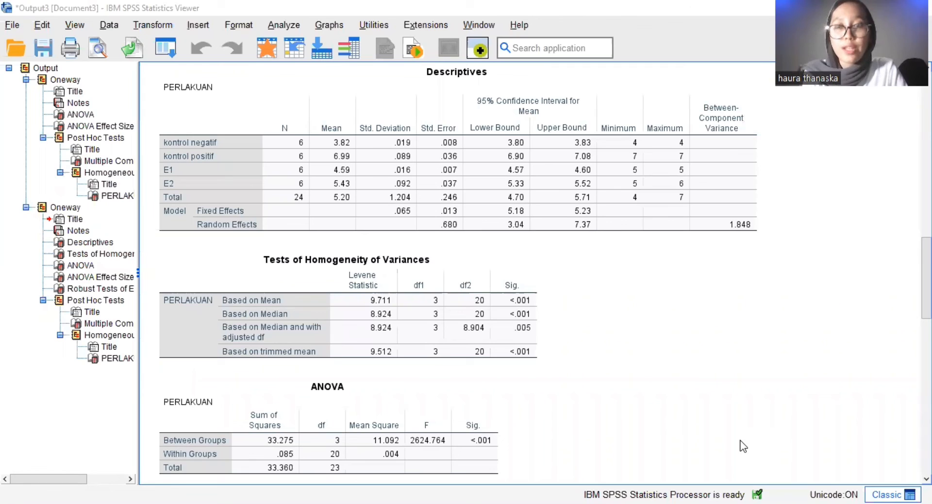
- Examine the Descriptives and ANOVA tables for PERLAKUAN, and switch to the PowerPoint slide on the one-way ANOVA output
left_click(602, 194)
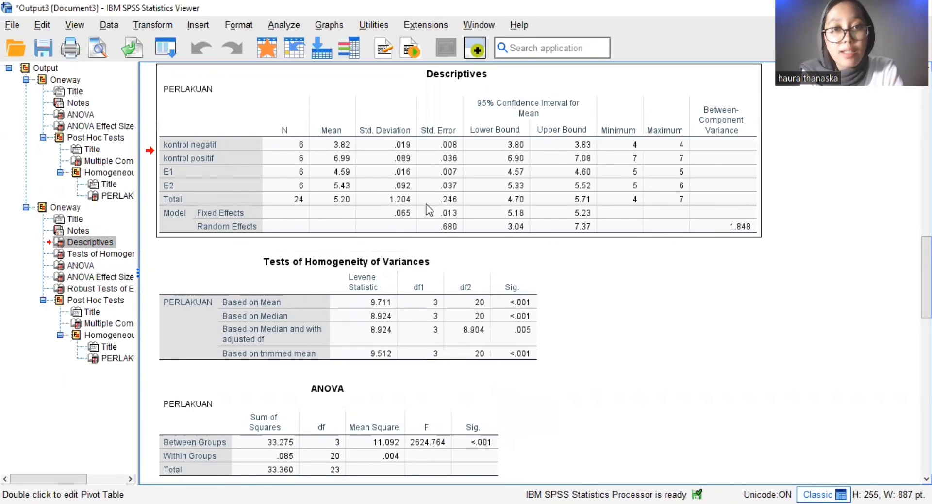
left_click(398, 419)
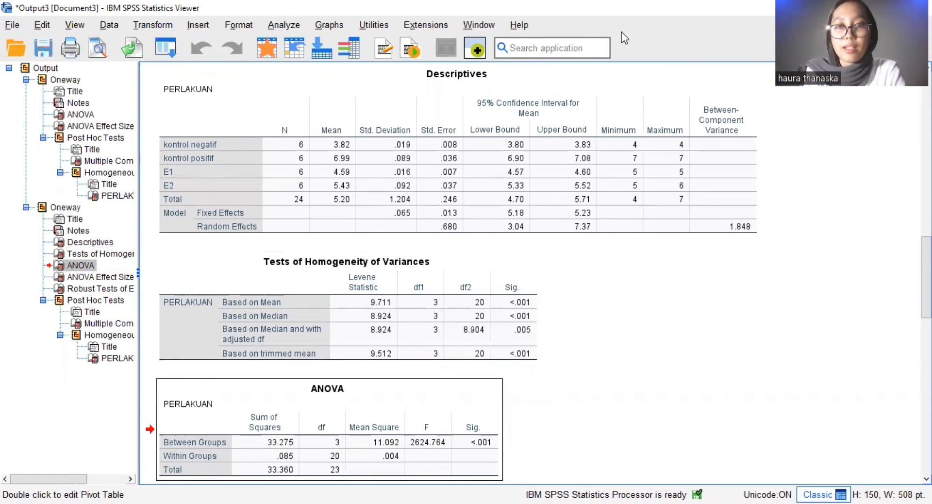
key("alt+Tab")
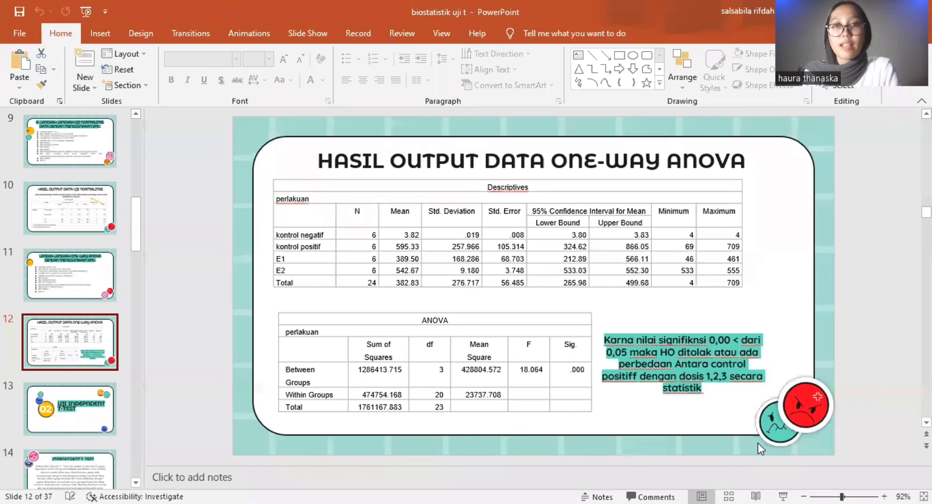